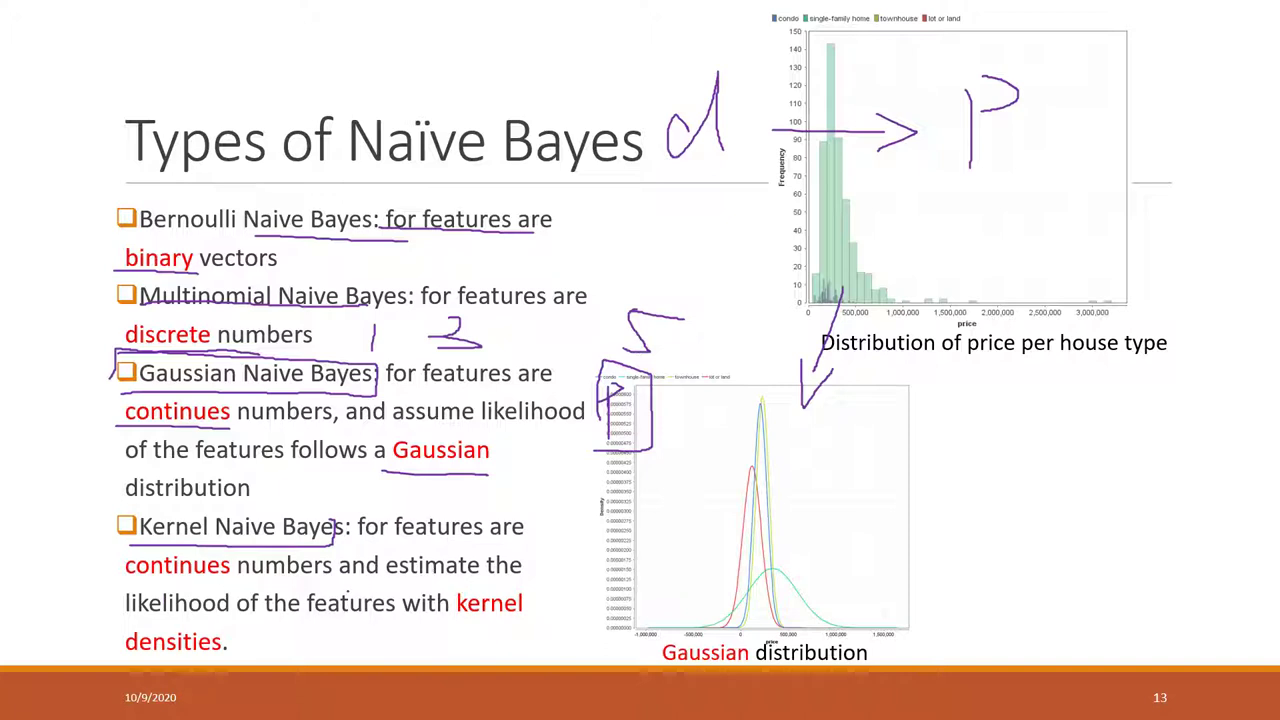
- Underline 'likelihood of the features' and 'densities' in the Kernel Naive Bayes definition
{"action": "left_click_drag", "start_coordinate": [151, 608], "coordinate": [521, 616]}
{"action": "left_click_drag", "start_coordinate": [126, 655], "coordinate": [222, 654]}
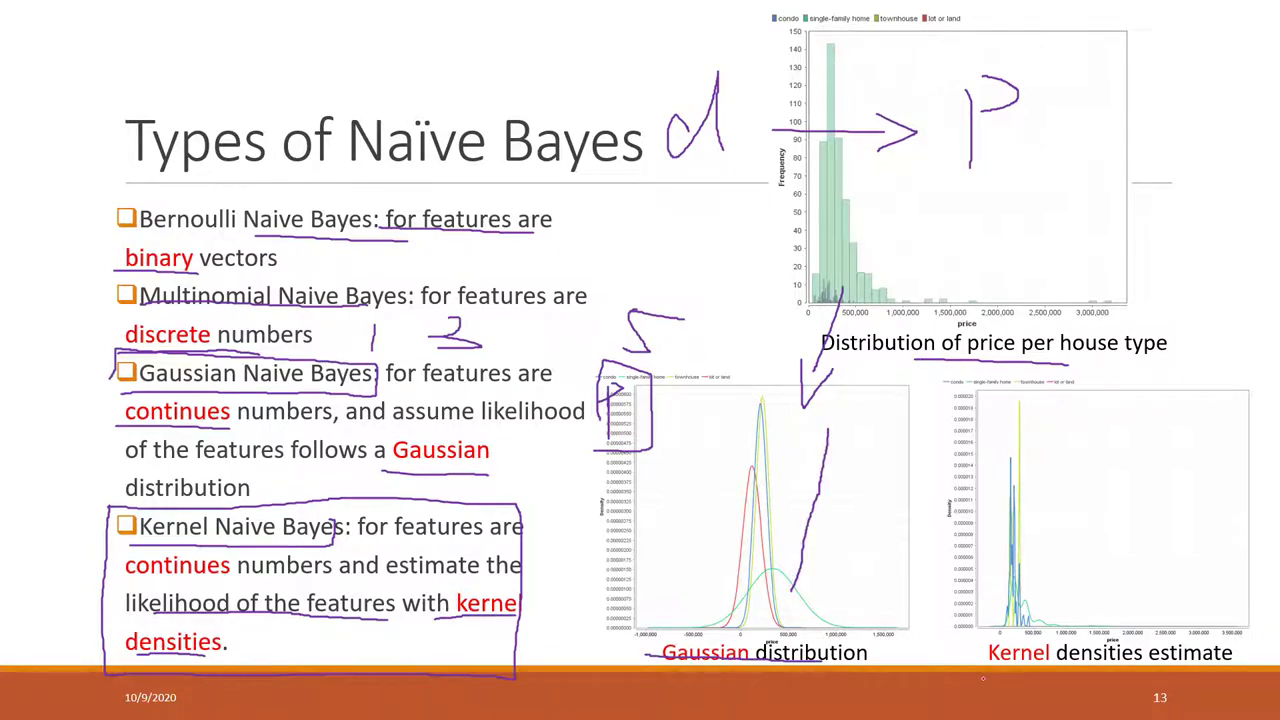
- Underline the Kernel densities estimate caption and switch over to RapidMiner Studio
{"action": "left_click_drag", "start_coordinate": [980, 661], "coordinate": [1244, 660]}
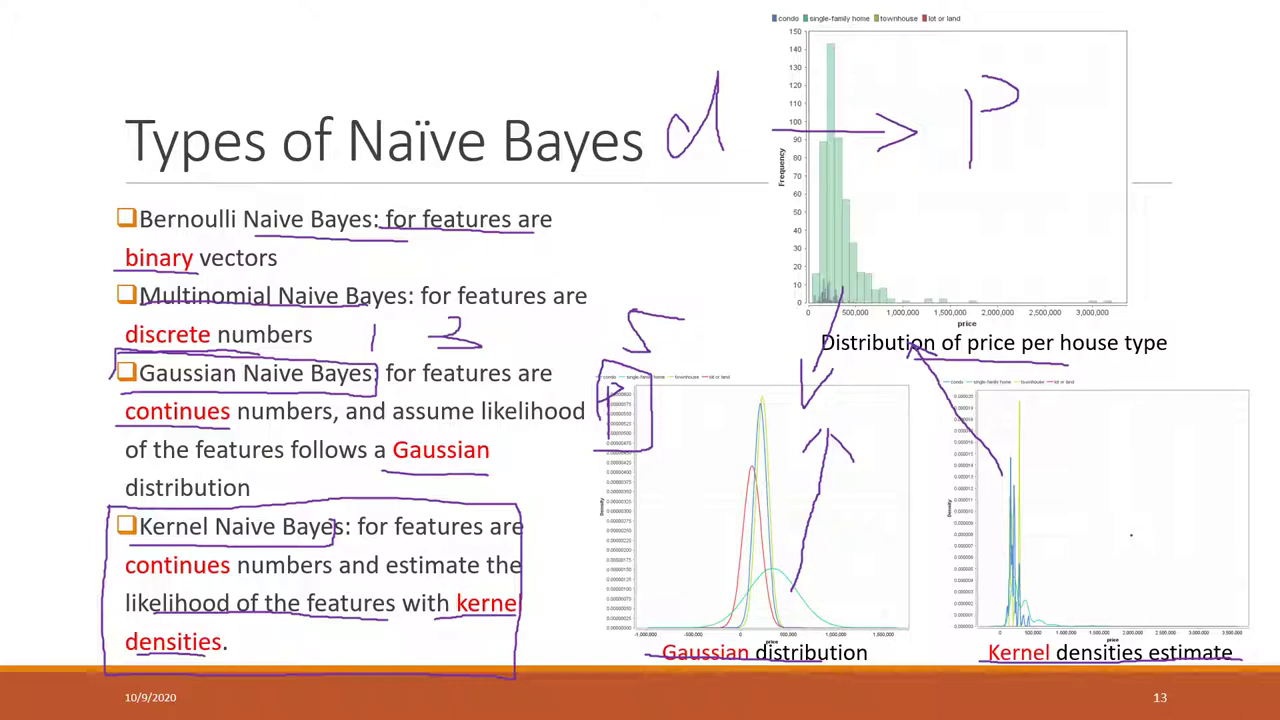
{"action": "key", "text": "alt+Tab"}
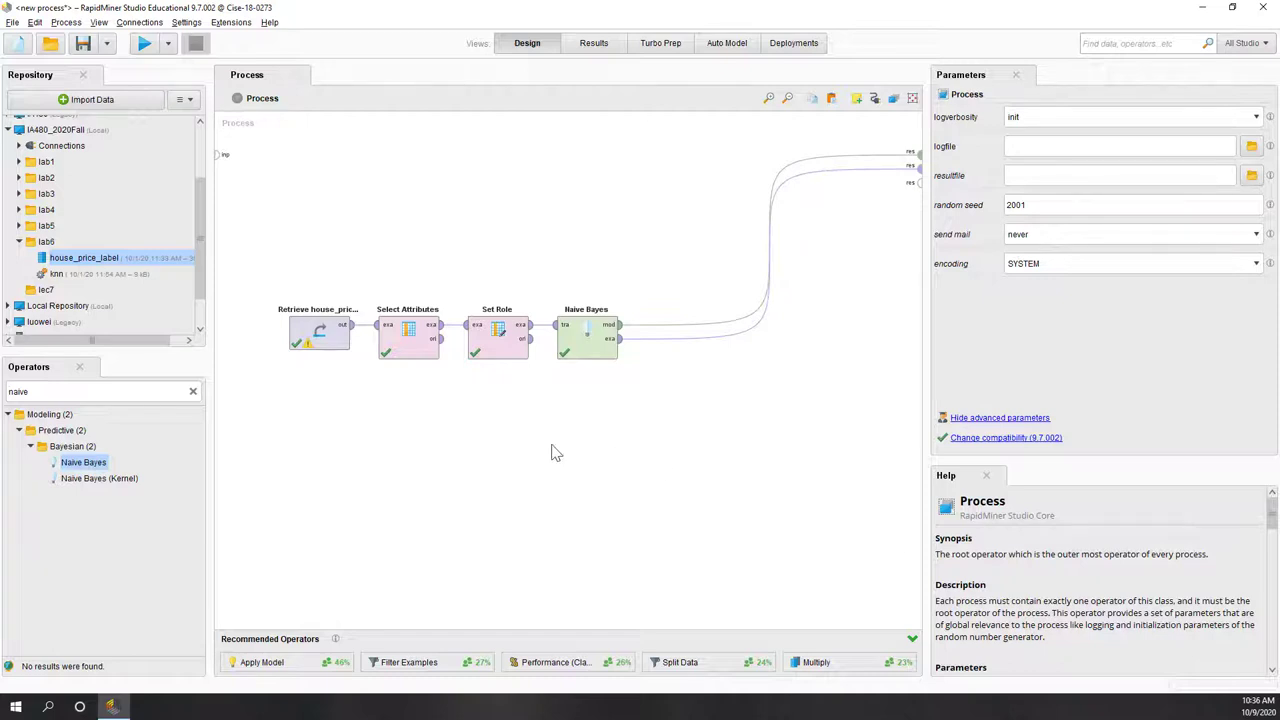
- Run the Naive Bayes process, compare its price density curves with the ExampleSet histogram, then return to Design
{"action": "left_click", "coordinate": [594, 360]}
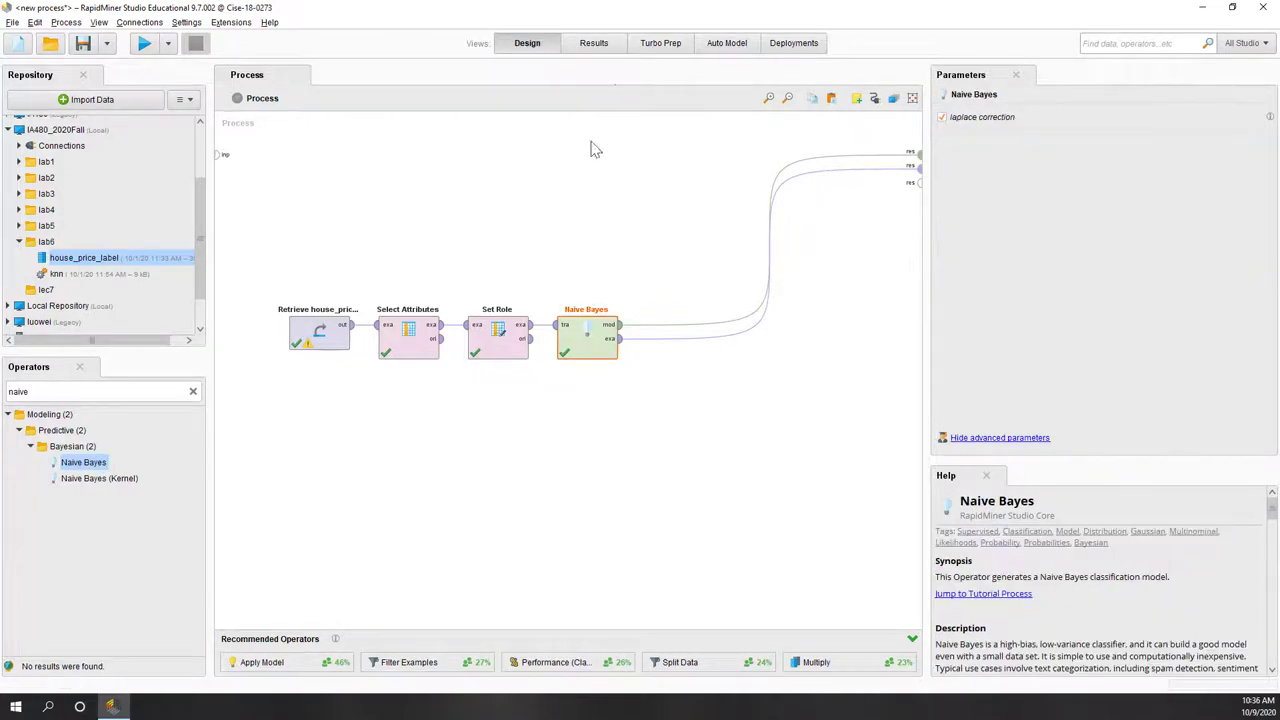
{"action": "left_click", "coordinate": [593, 43]}
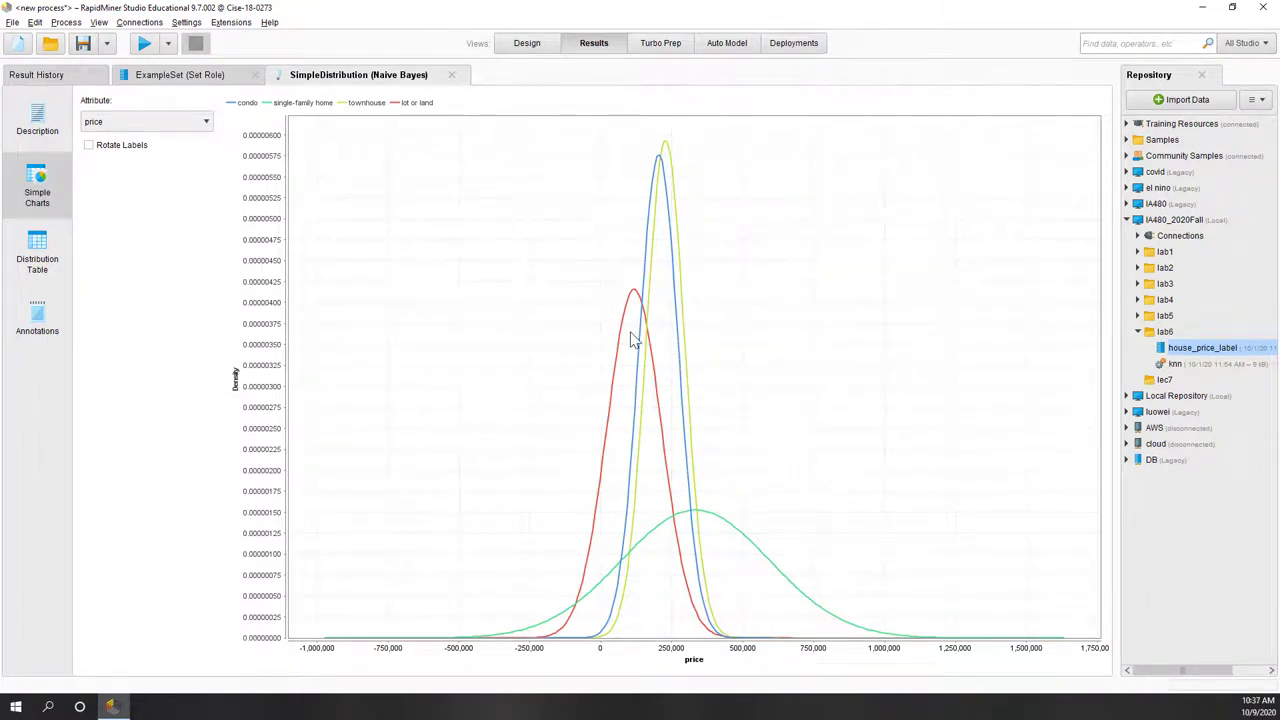
{"action": "left_click", "coordinate": [180, 74]}
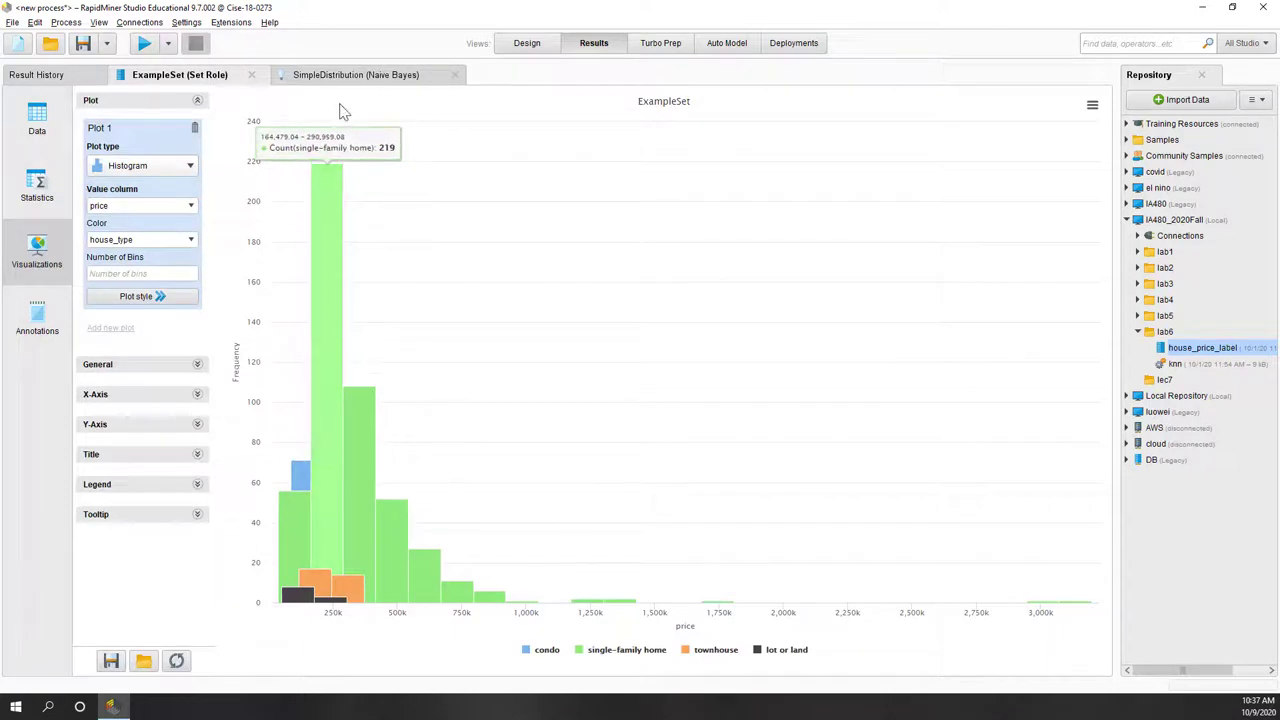
{"action": "left_click", "coordinate": [355, 74]}
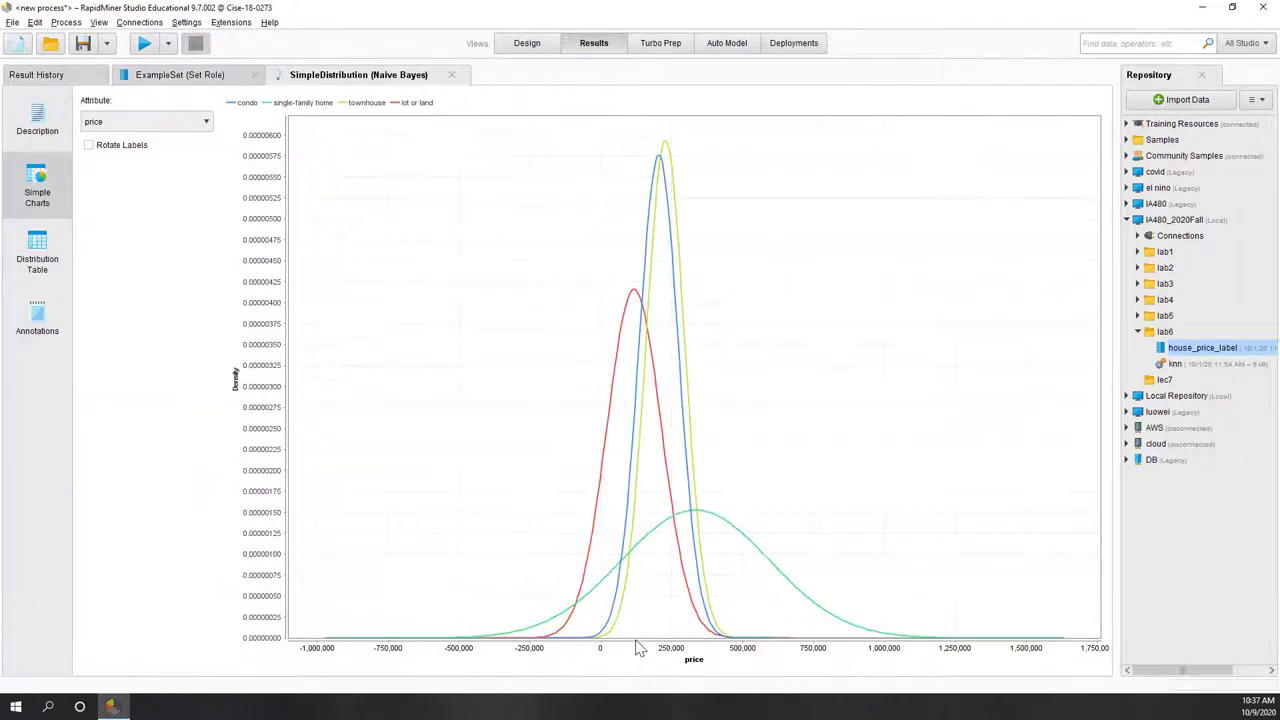
{"action": "left_click", "coordinate": [527, 45]}
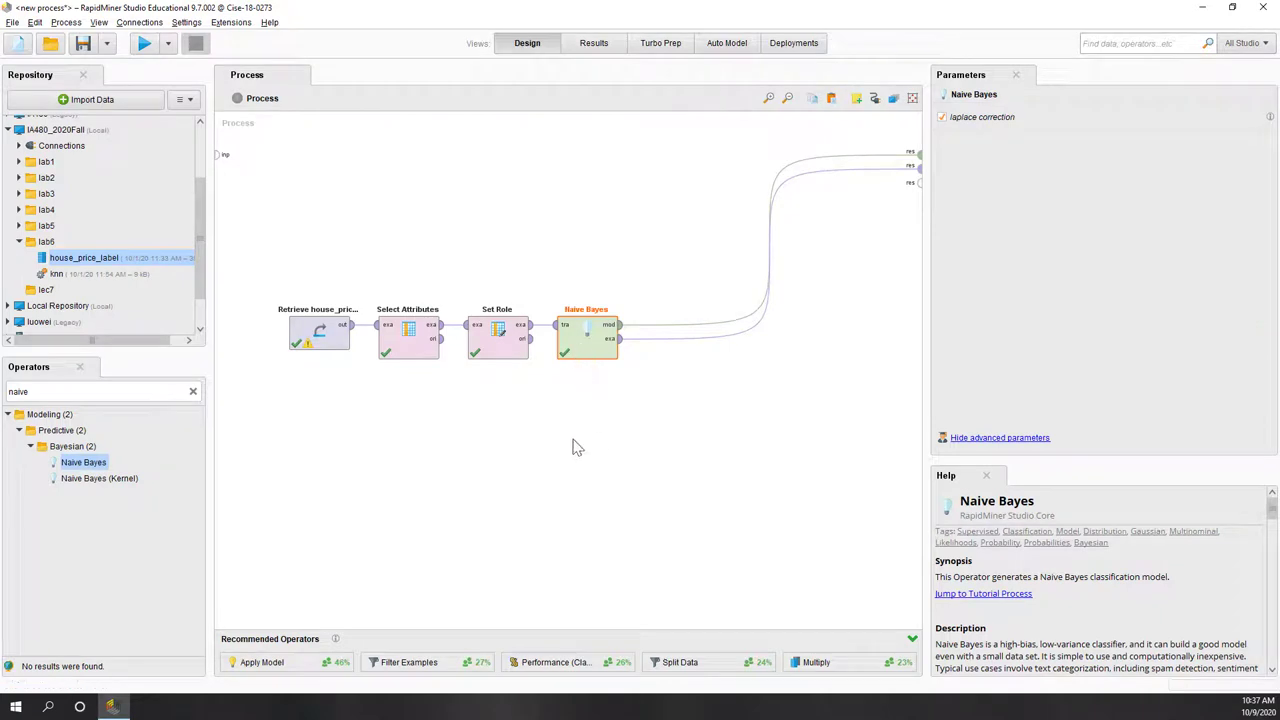
- Add Naive Bayes (Kernel) fed by Set Role's data, send its model to the results, and run
{"action": "left_click", "coordinate": [110, 481]}
{"action": "left_click_drag", "start_coordinate": [111, 487], "coordinate": [578, 428]}
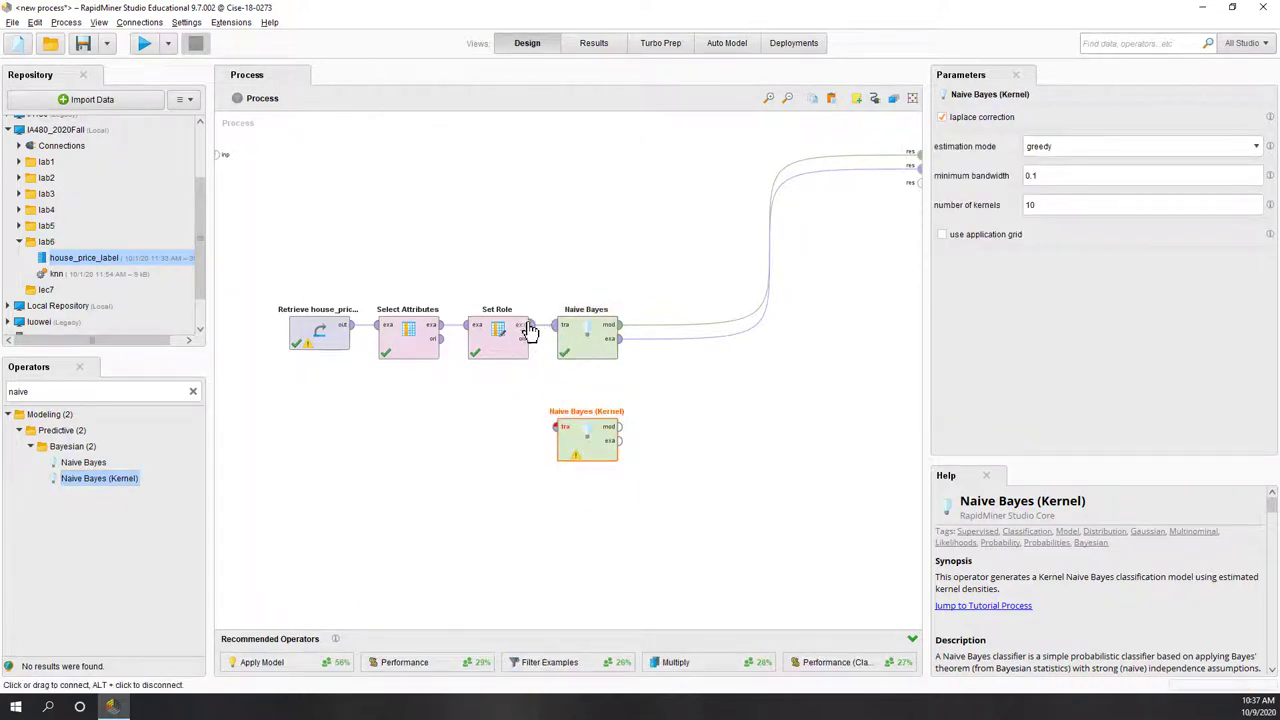
{"action": "left_click", "coordinate": [530, 338]}
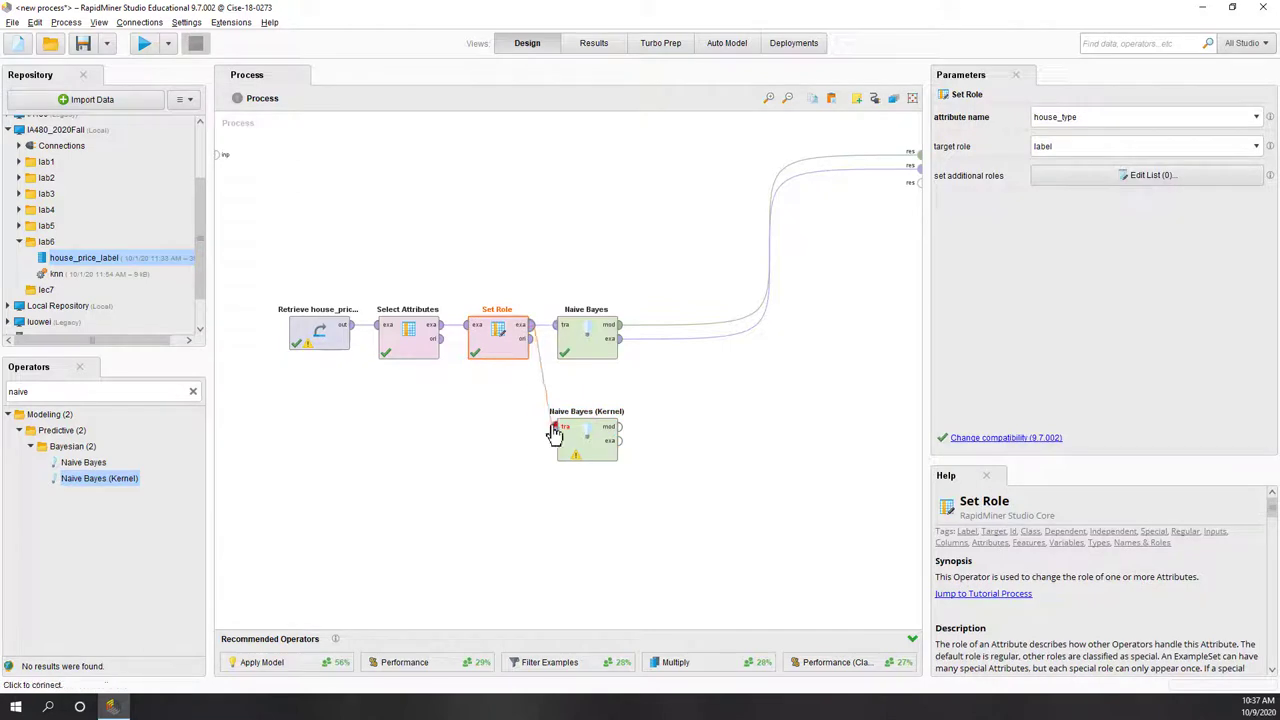
{"action": "left_click", "coordinate": [556, 427]}
{"action": "left_click_drag", "start_coordinate": [617, 459], "coordinate": [706, 458]}
{"action": "left_click", "coordinate": [709, 427]}
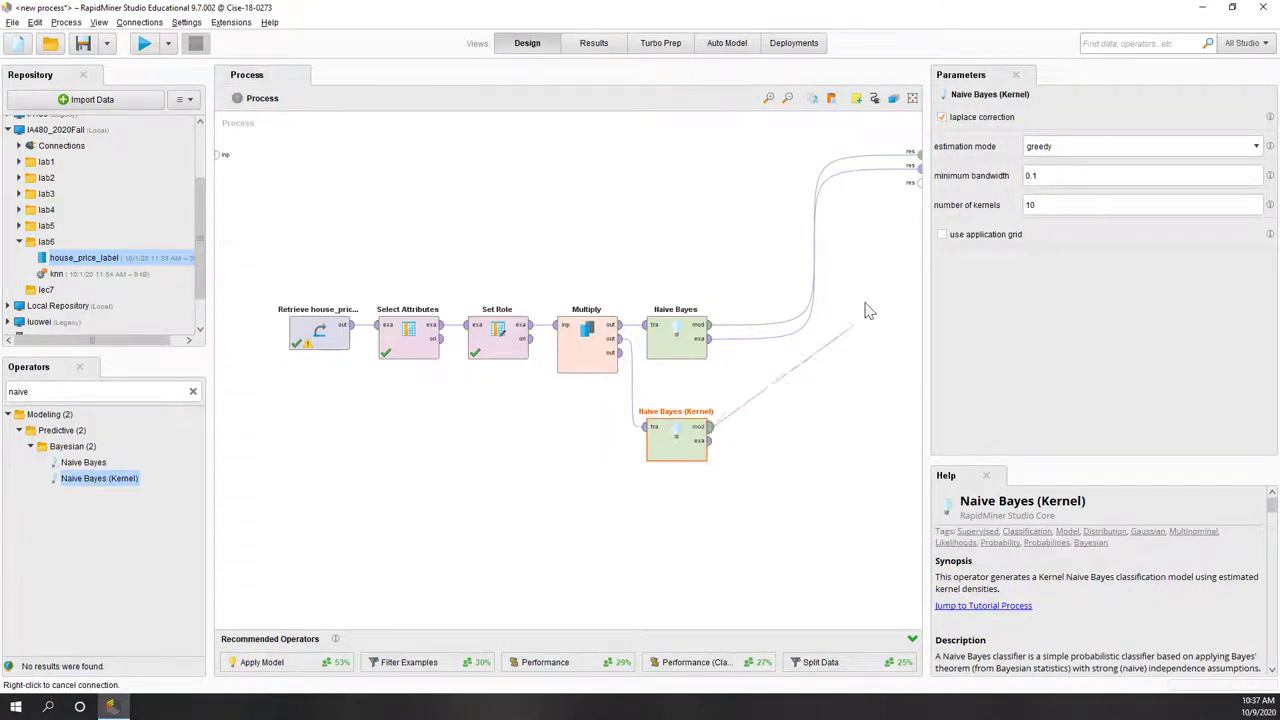
{"action": "left_click", "coordinate": [917, 182]}
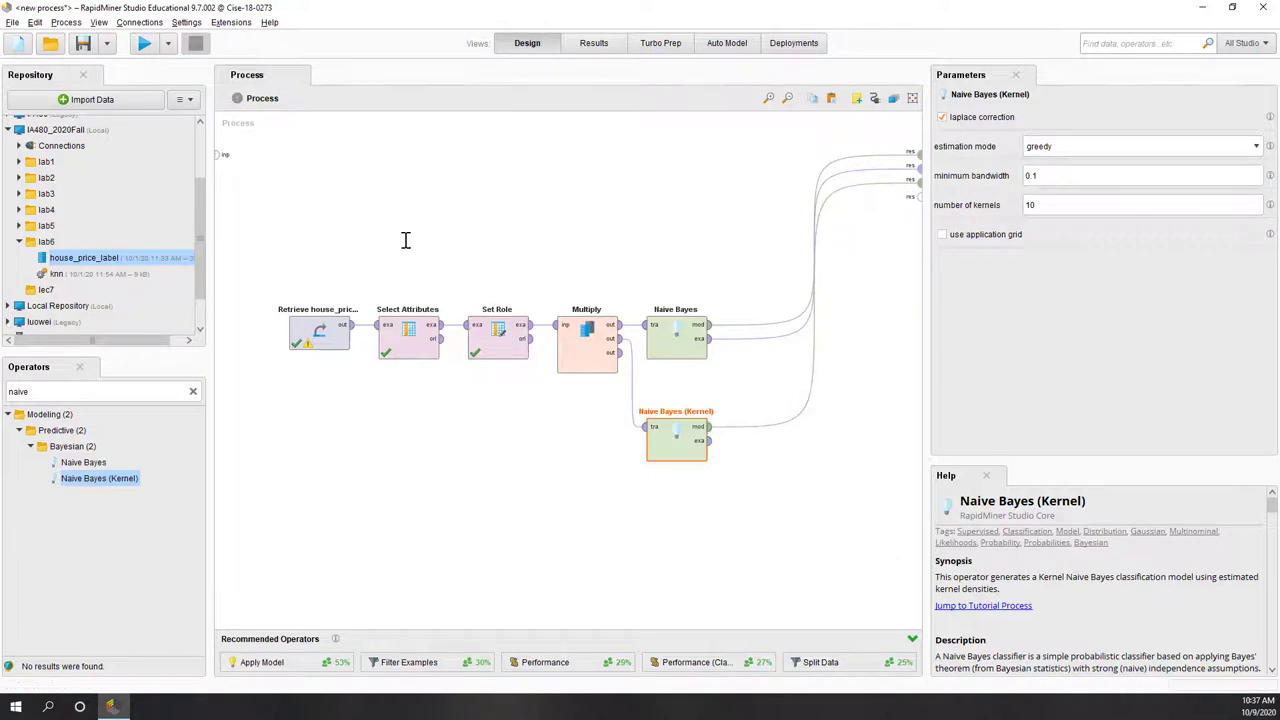
{"action": "left_click", "coordinate": [144, 43]}
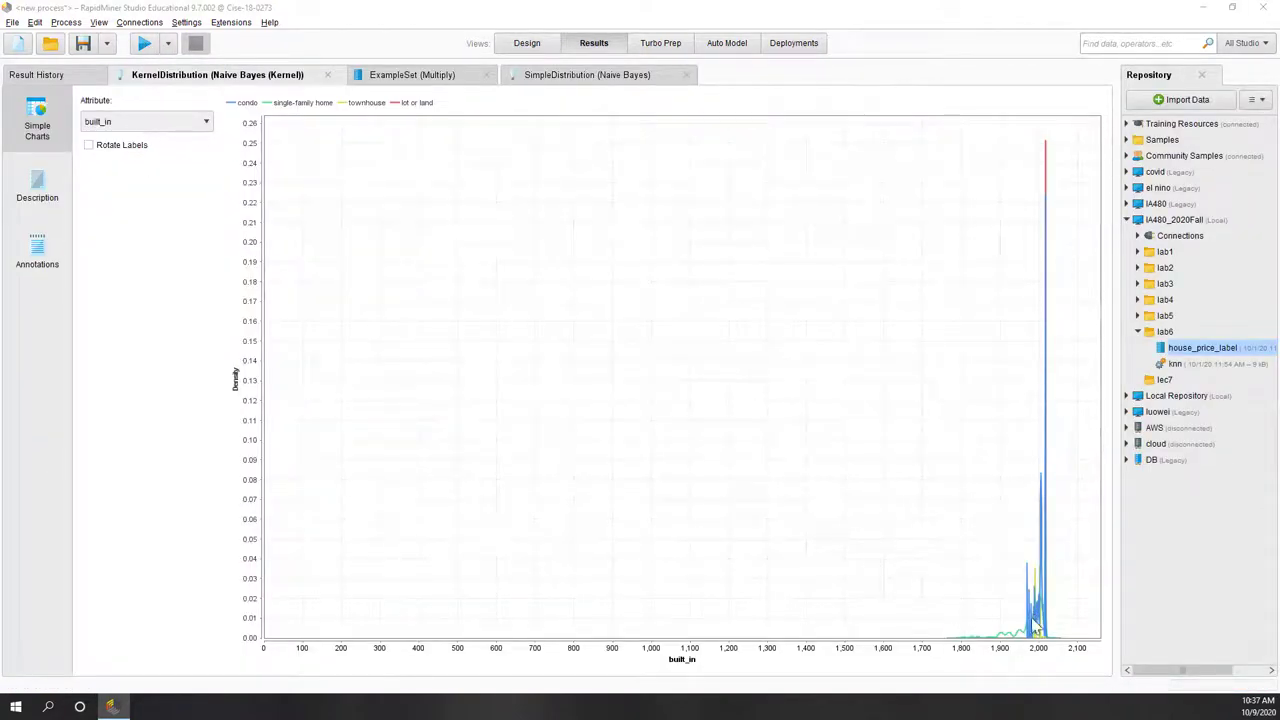
- Plot the Gaussian and kernel Naive Bayes density charts for the price attribute
{"action": "left_click", "coordinate": [578, 88]}
{"action": "left_click", "coordinate": [37, 190]}
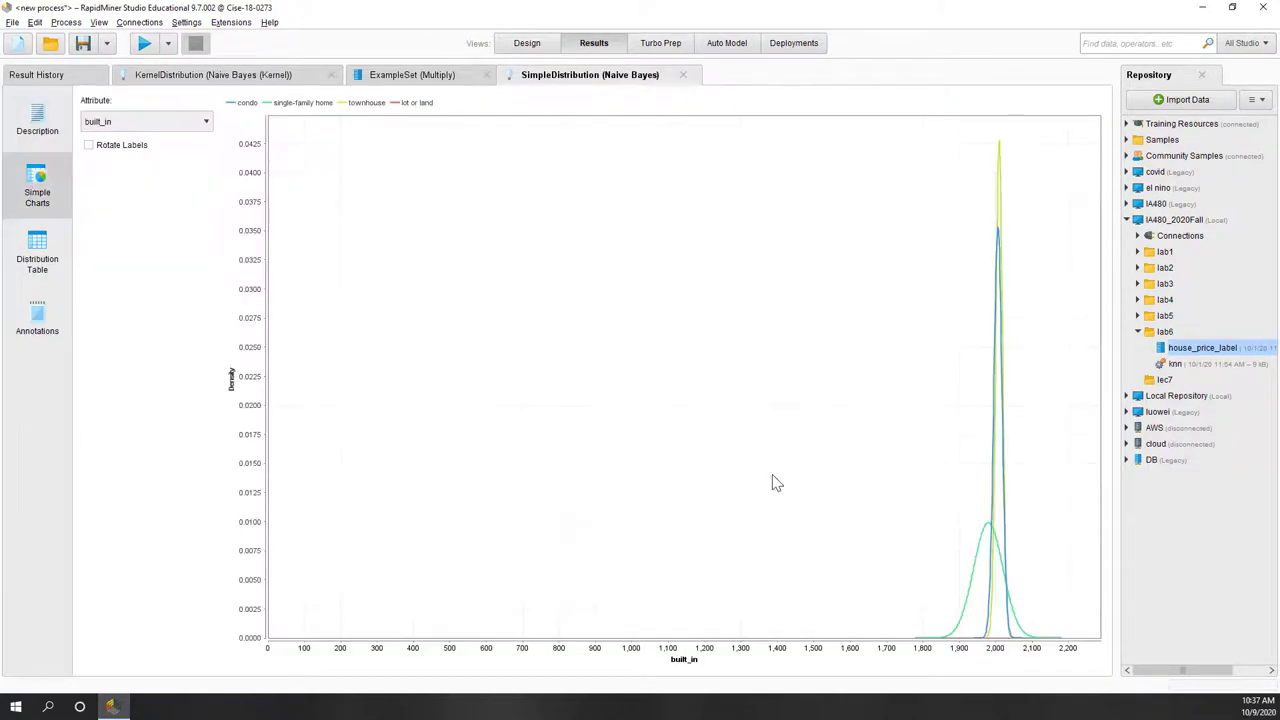
{"action": "left_click", "coordinate": [180, 122]}
{"action": "left_click", "coordinate": [160, 150]}
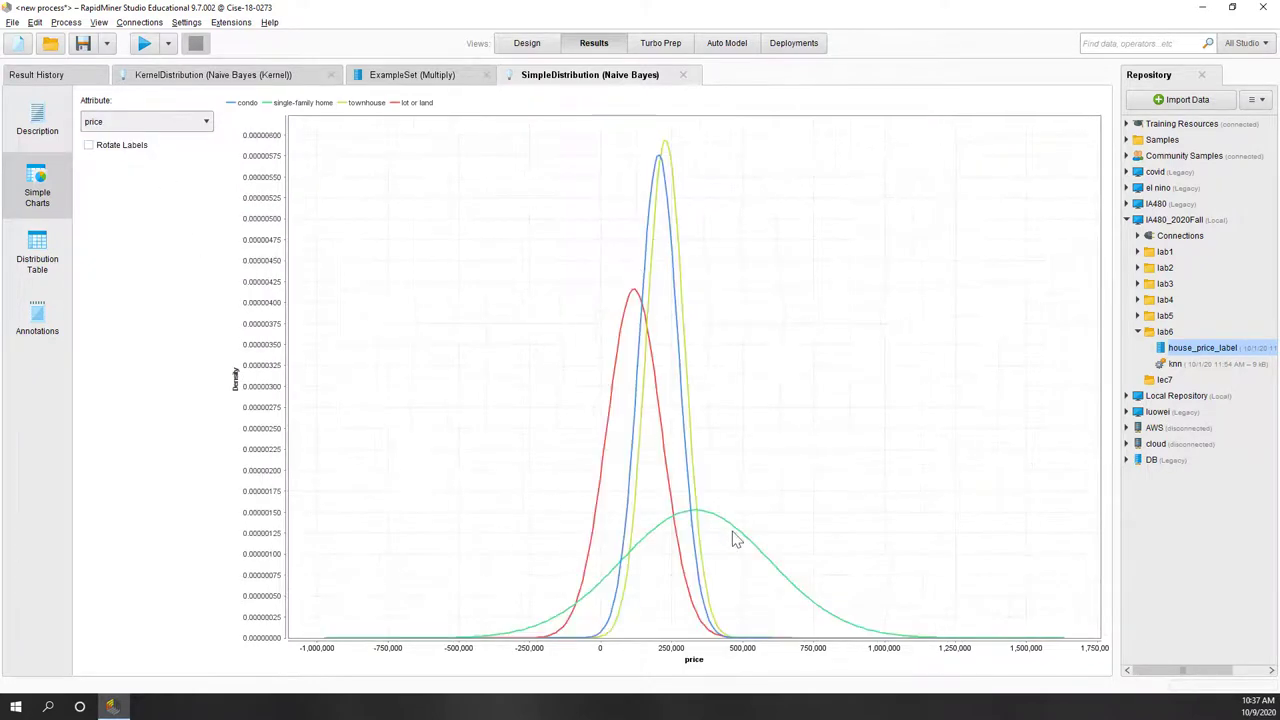
{"action": "left_click", "coordinate": [252, 78]}
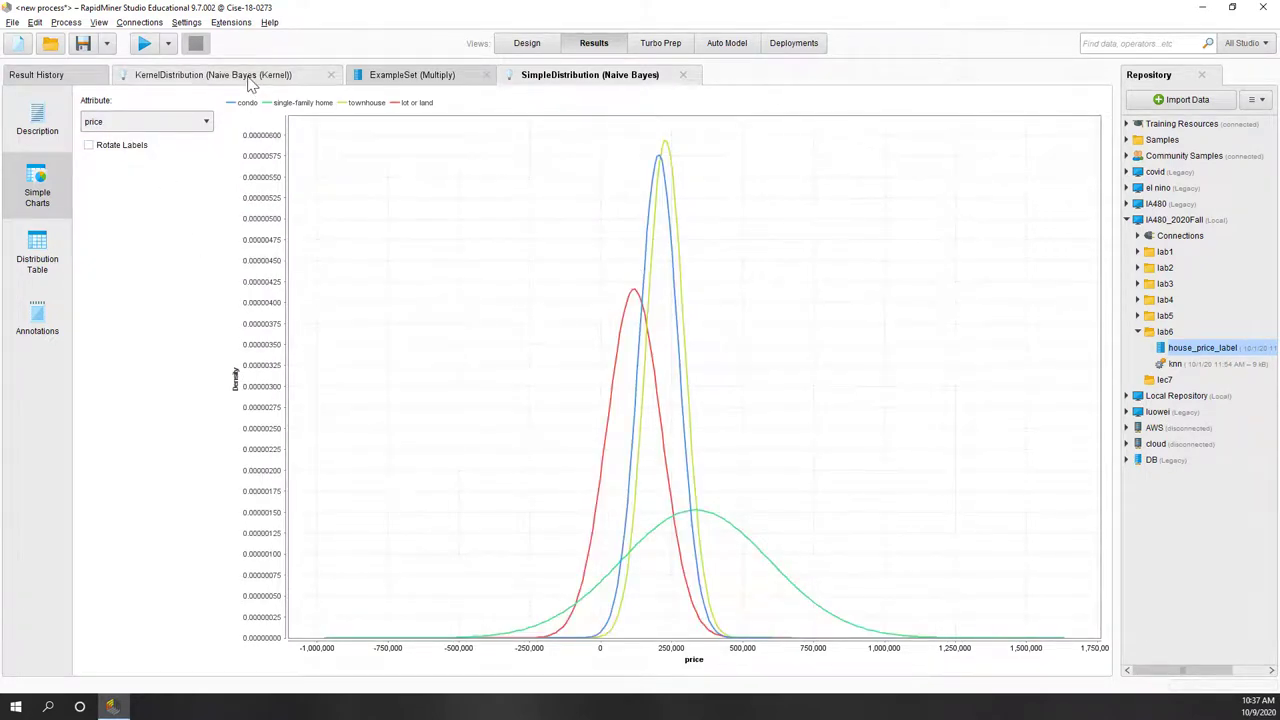
{"action": "left_click", "coordinate": [142, 124]}
{"action": "left_click", "coordinate": [114, 149]}
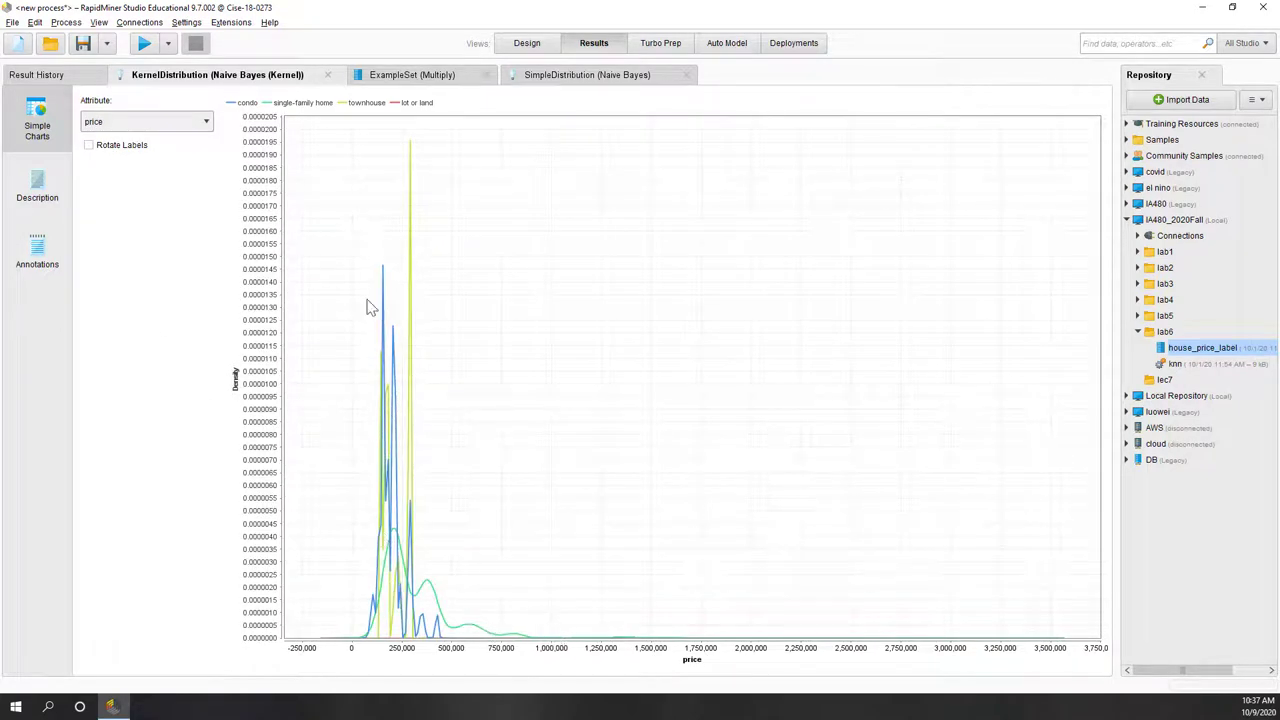
- Compare the kernel price densities against the ExampleSet price histogram, then return to Design
{"action": "left_click", "coordinate": [393, 78]}
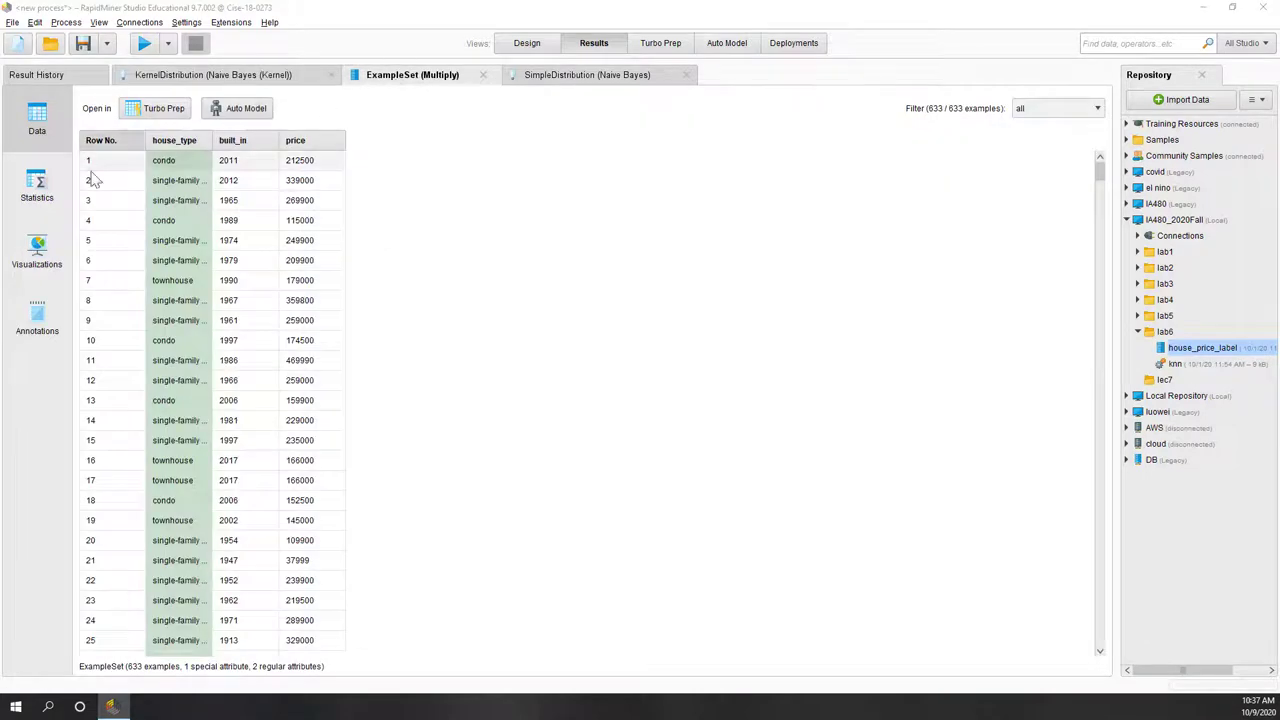
{"action": "left_click", "coordinate": [38, 250]}
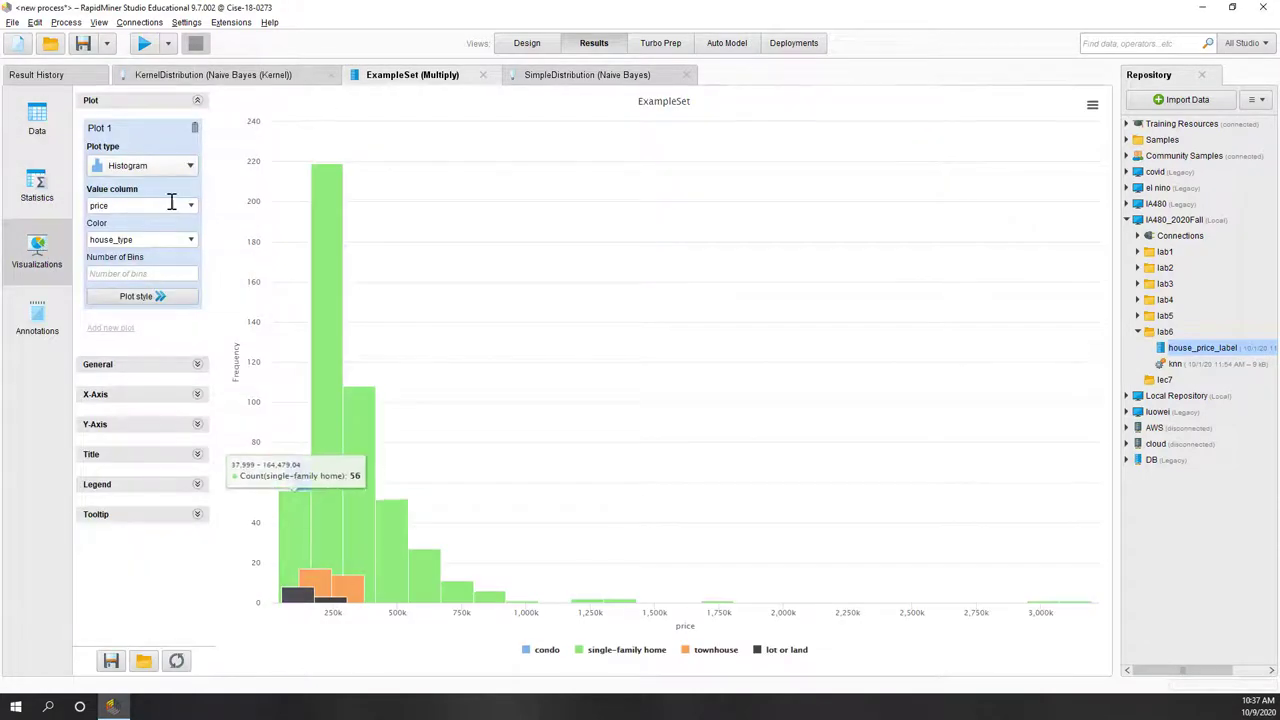
{"action": "left_click", "coordinate": [248, 80]}
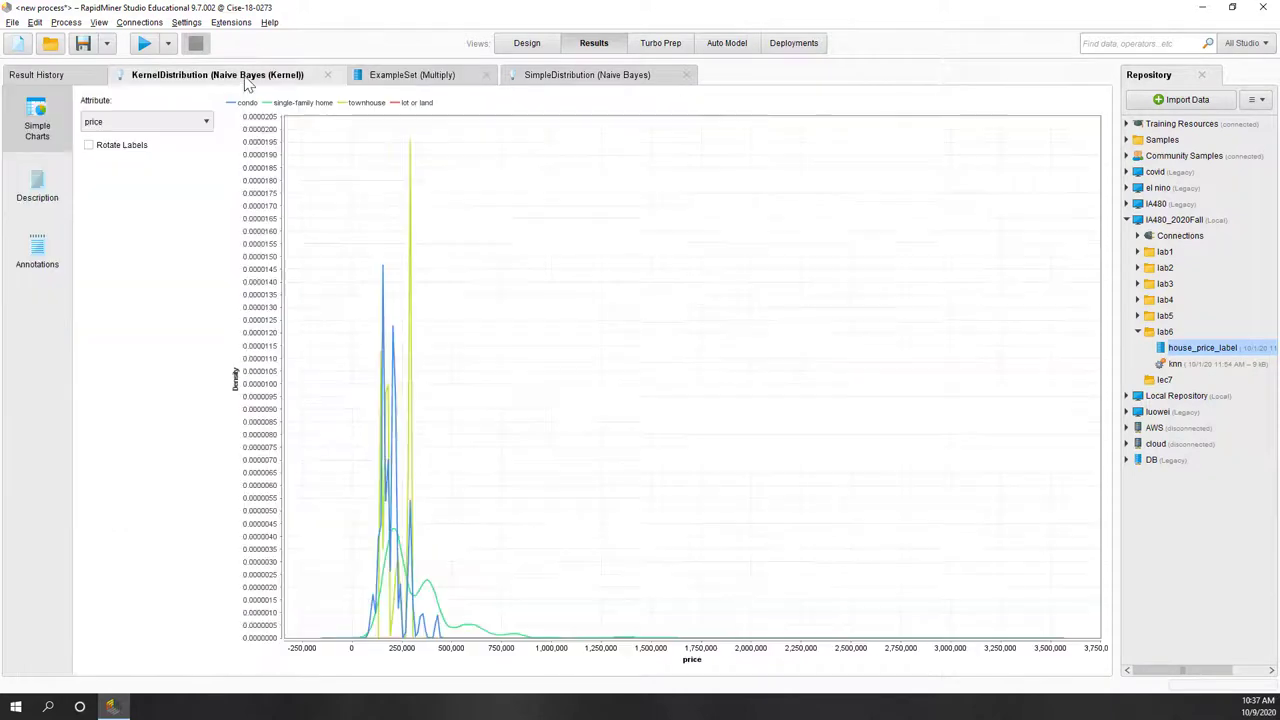
{"action": "left_click", "coordinate": [372, 75]}
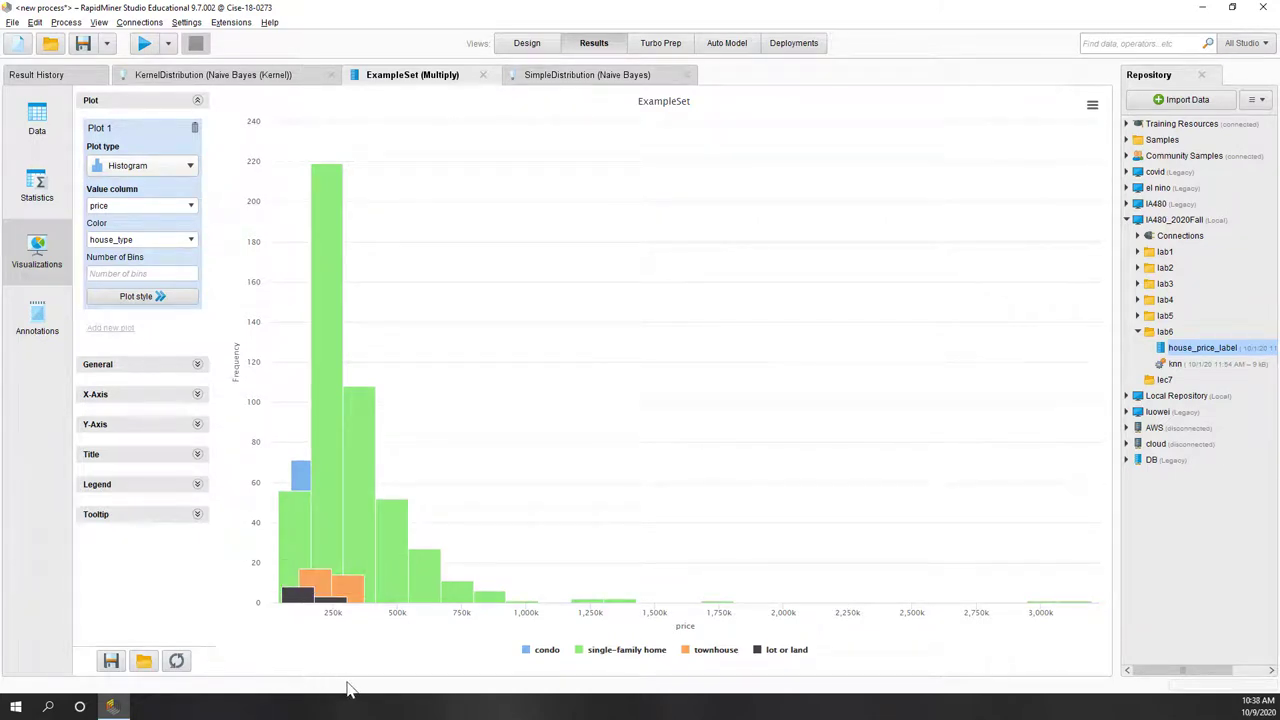
{"action": "left_click", "coordinate": [510, 42]}
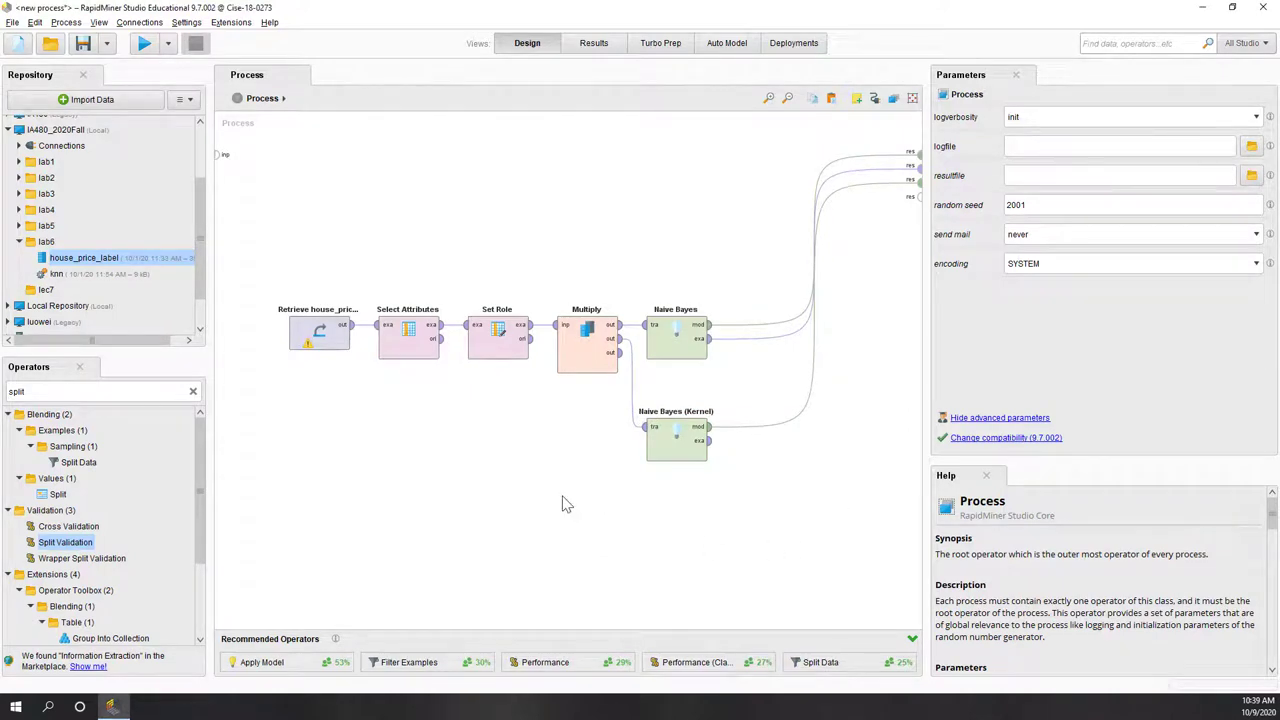
- Add Split Validation from a 'spli' search and delete the Multiply and Naive Bayes operators
{"action": "double_click", "coordinate": [134, 391]}
{"action": "type", "text": "spli"}
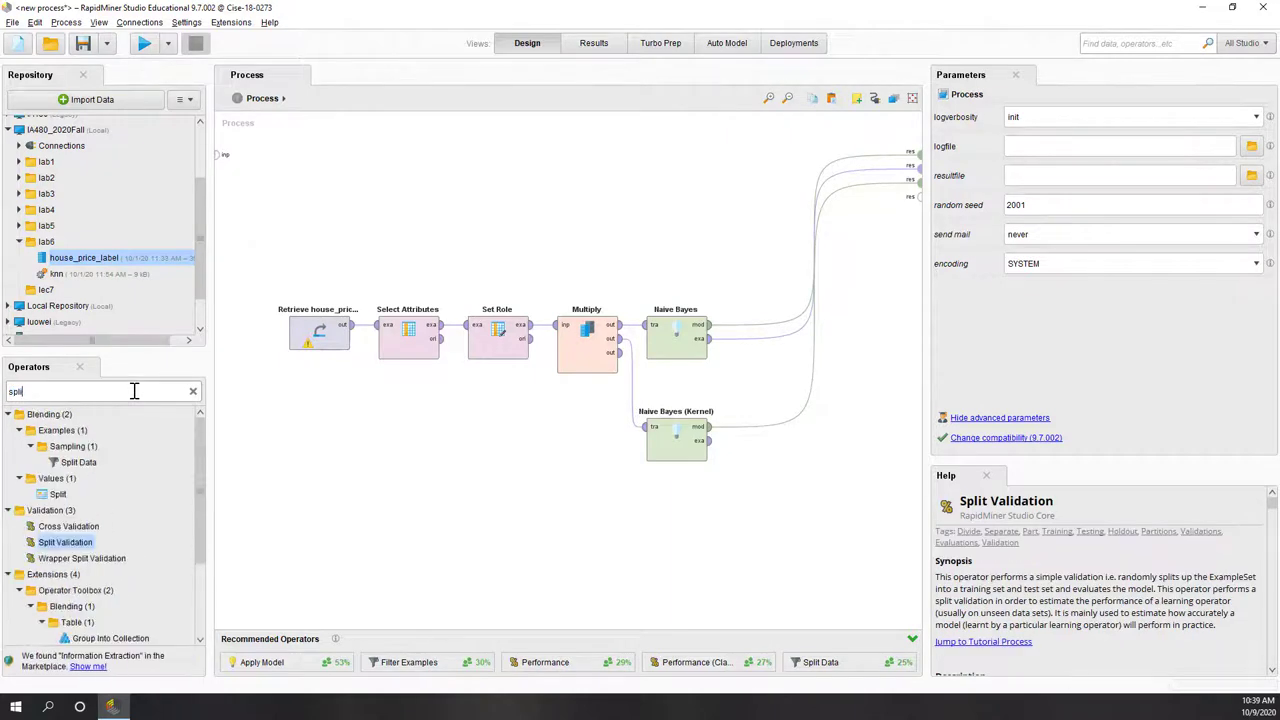
{"action": "left_click_drag", "start_coordinate": [70, 543], "coordinate": [563, 475]}
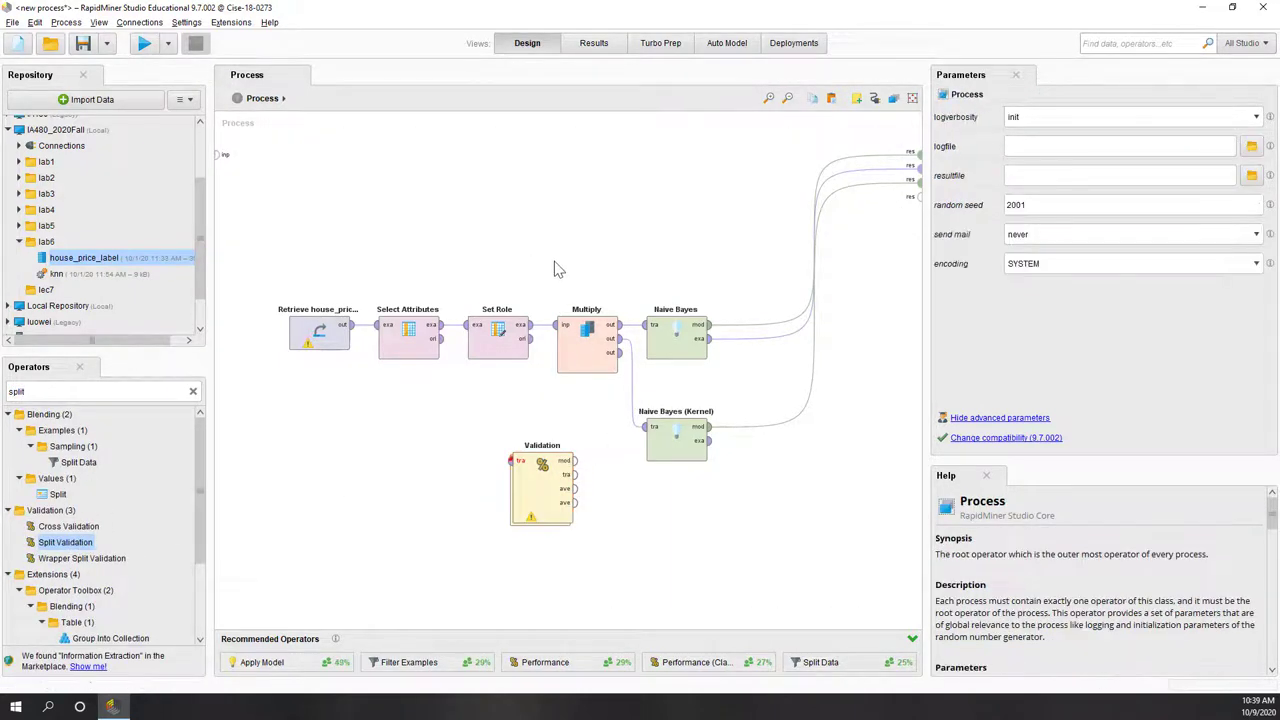
{"action": "left_click_drag", "start_coordinate": [554, 261], "coordinate": [787, 497]}
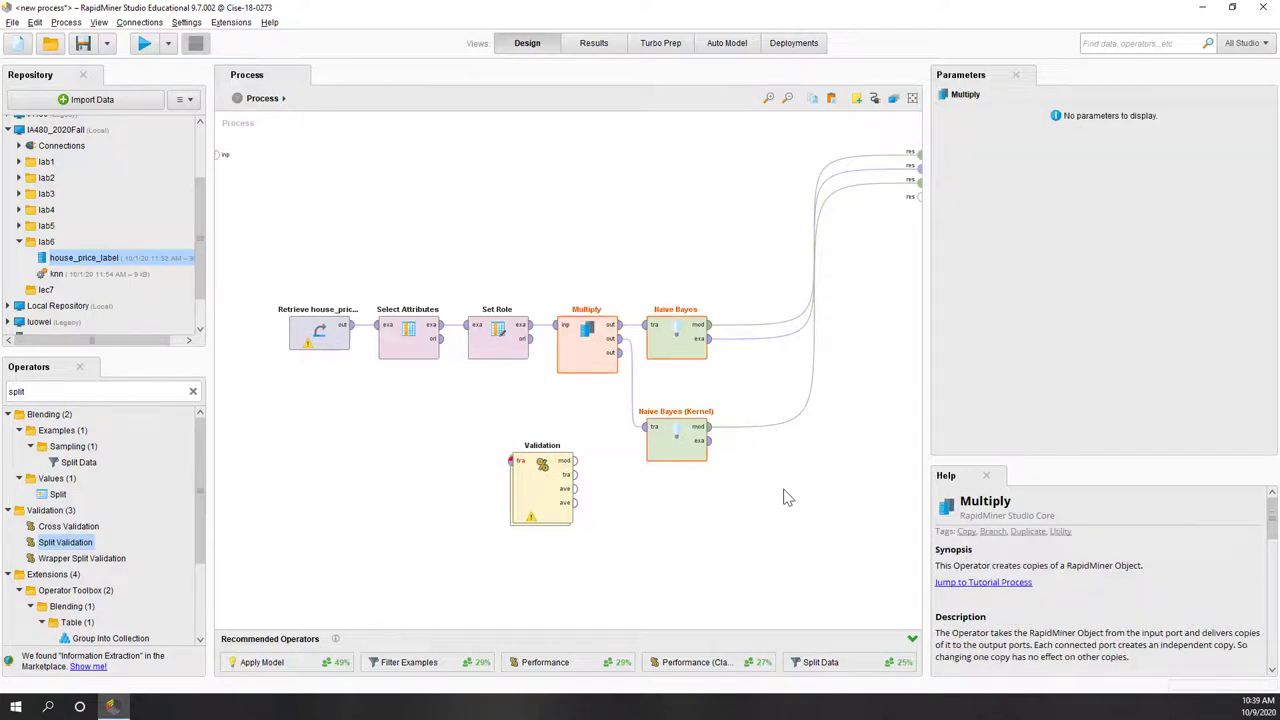
{"action": "key", "text": "Delete"}
- Connect Set Role's output to Validation's training input and open its subprocess
{"action": "left_click", "coordinate": [534, 495]}
{"action": "left_click_drag", "start_coordinate": [534, 495], "coordinate": [624, 358]}
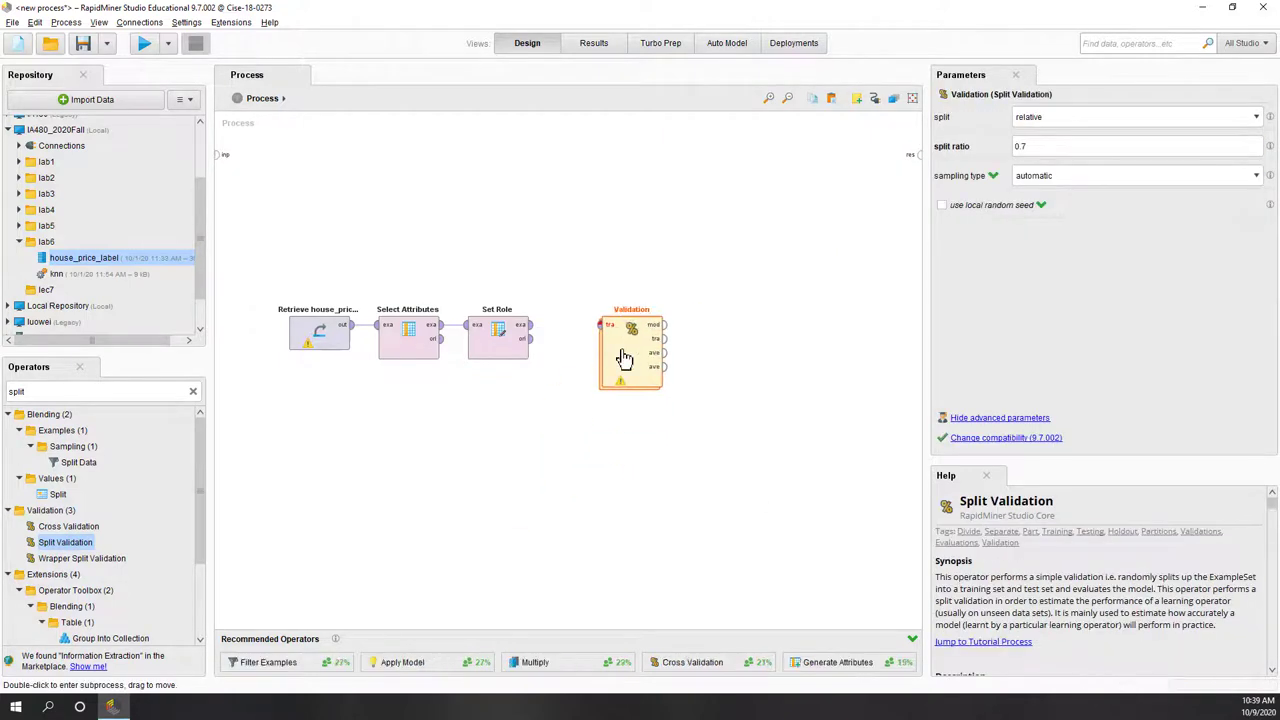
{"action": "left_click_drag", "start_coordinate": [530, 326], "coordinate": [601, 326]}
{"action": "left_click_drag", "start_coordinate": [624, 372], "coordinate": [606, 364]}
{"action": "double_click", "coordinate": [585, 359]}
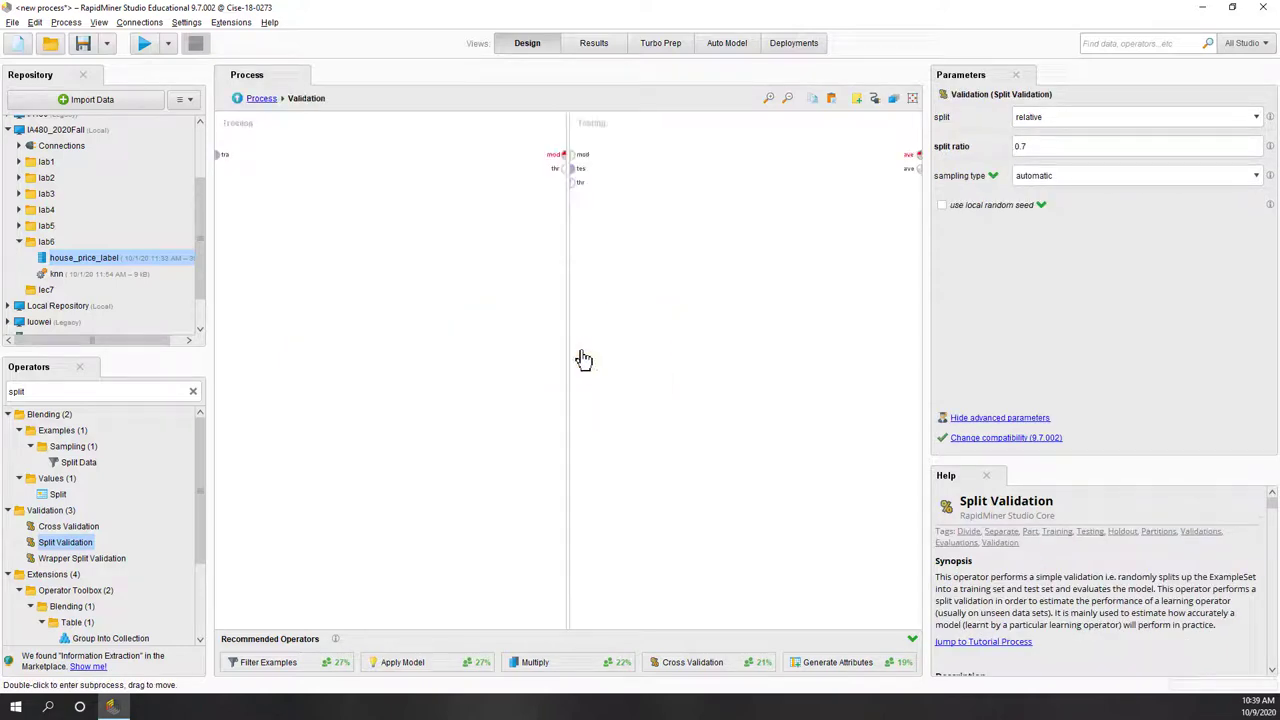
- Search 'naive' and add a Naive Bayes operator to the Training side
{"action": "left_click", "coordinate": [149, 390]}
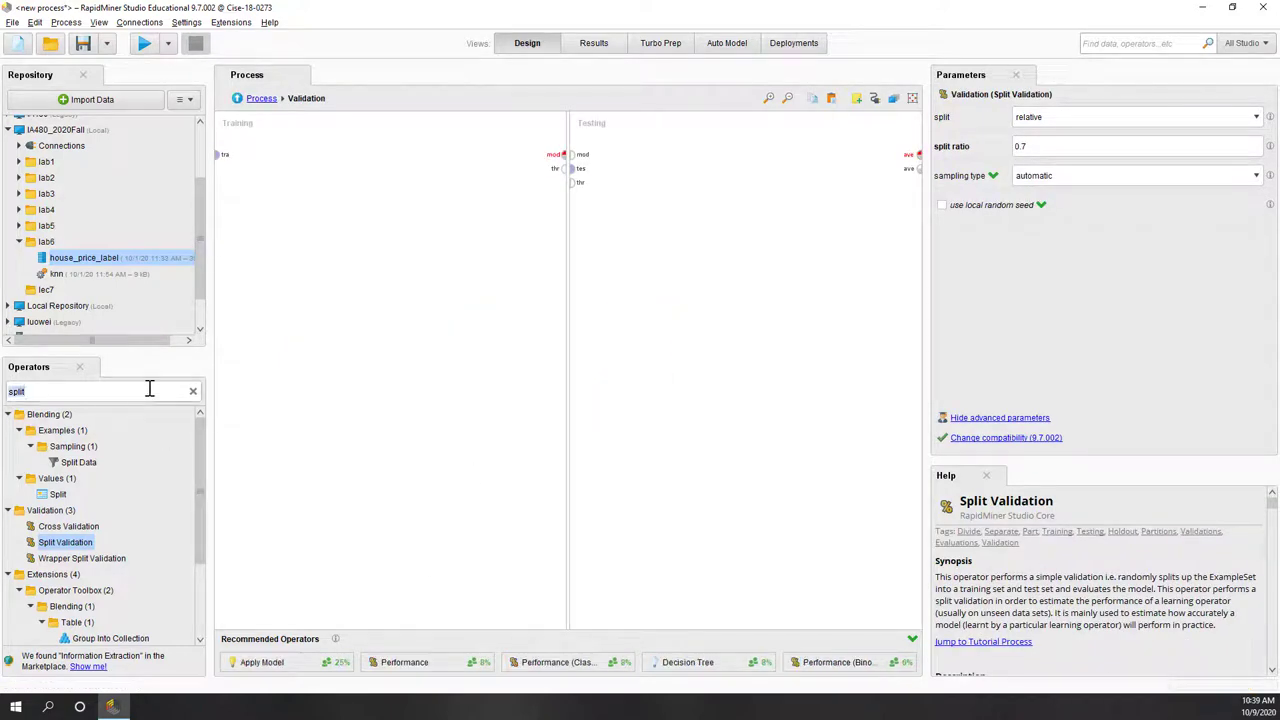
{"action": "type", "text": "naive"}
{"action": "left_click_drag", "start_coordinate": [98, 462], "coordinate": [320, 232]}
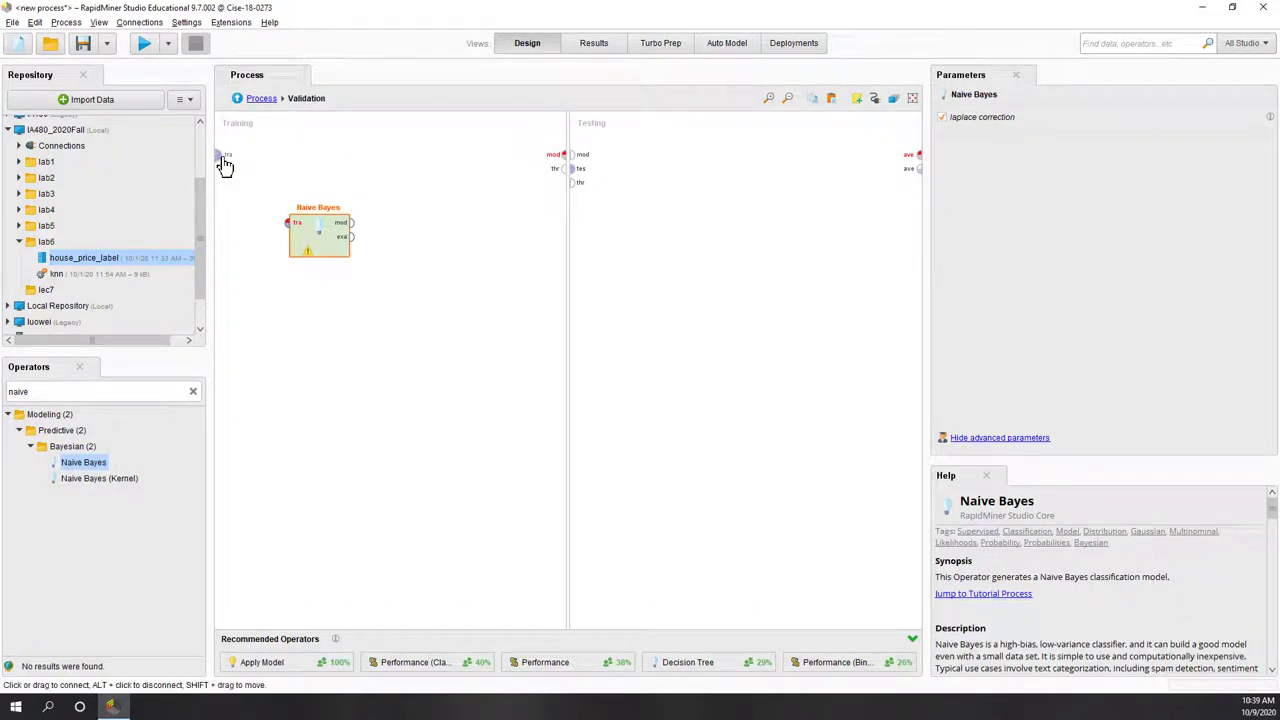
- Feed the training data into Naive Bayes and send its model to the training output
{"action": "left_click", "coordinate": [225, 160]}
{"action": "left_click", "coordinate": [290, 222]}
{"action": "left_click", "coordinate": [350, 222]}
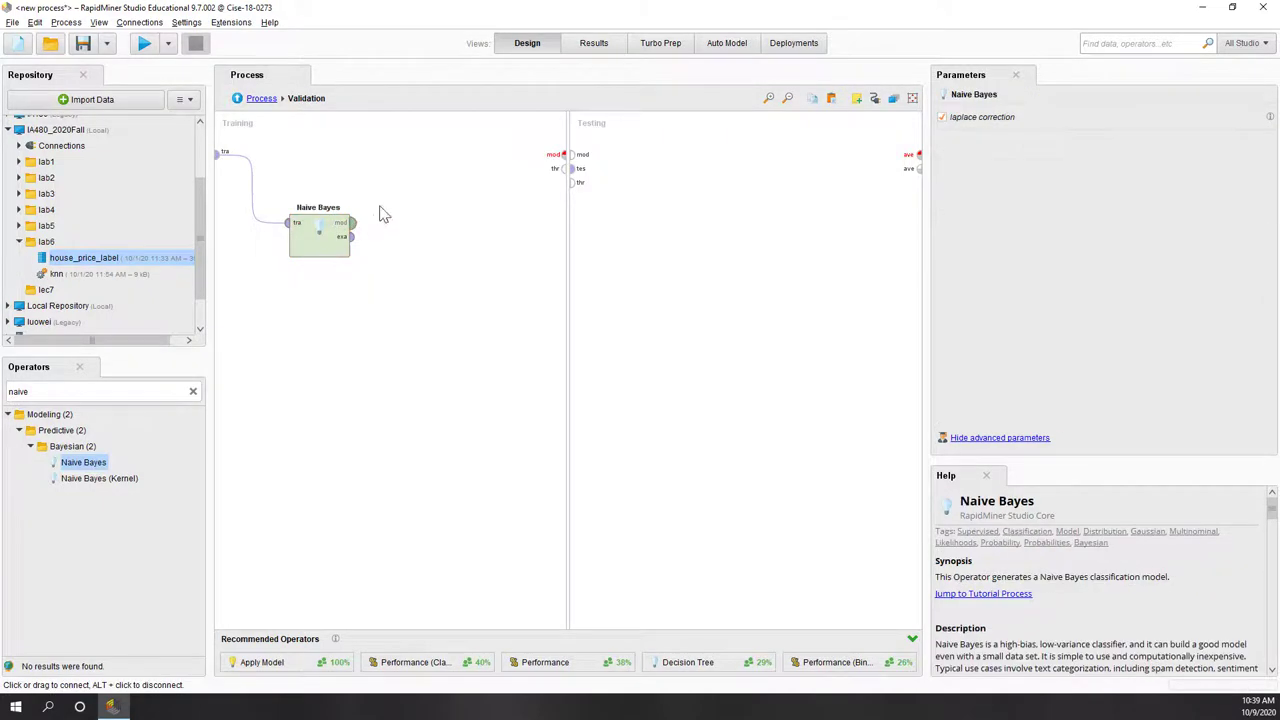
{"action": "left_click", "coordinate": [560, 158]}
{"action": "left_click", "coordinate": [469, 357]}
- Add Apply Model and Performance operators, feeding Naive Bayes' examples and model into Apply Model
{"action": "left_click_drag", "start_coordinate": [258, 662], "coordinate": [408, 400]}
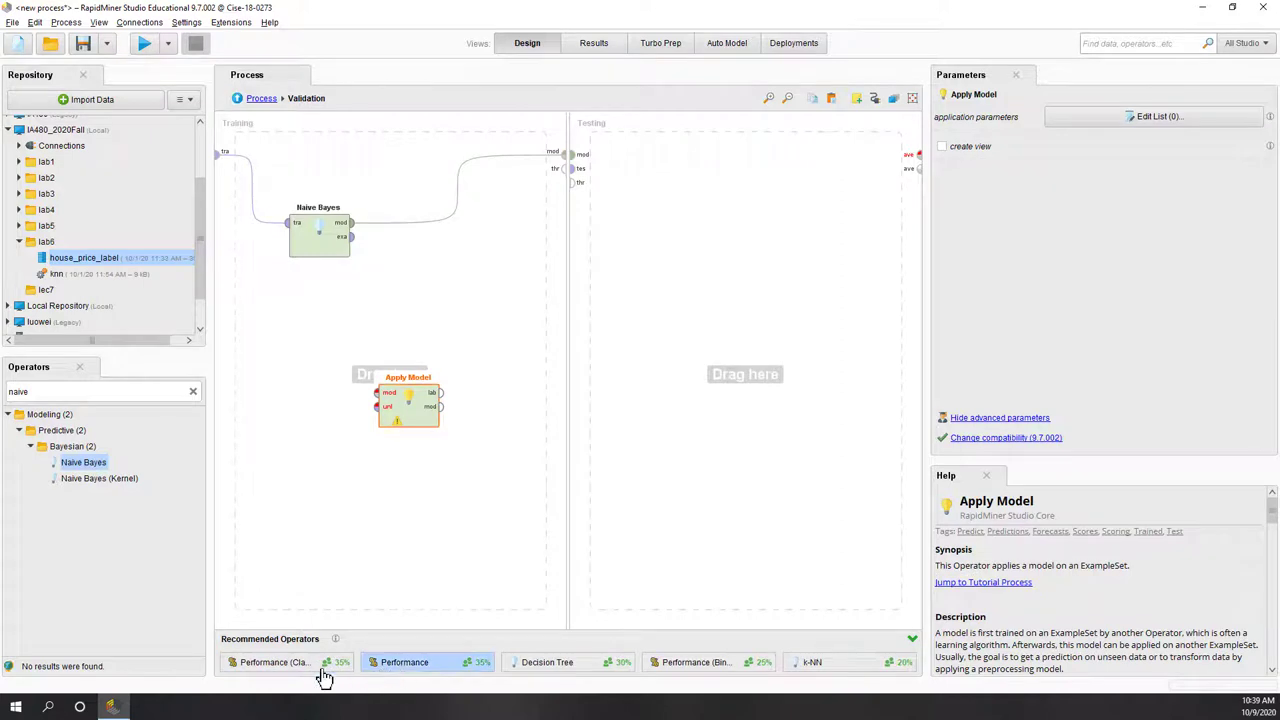
{"action": "left_click_drag", "start_coordinate": [300, 666], "coordinate": [500, 405]}
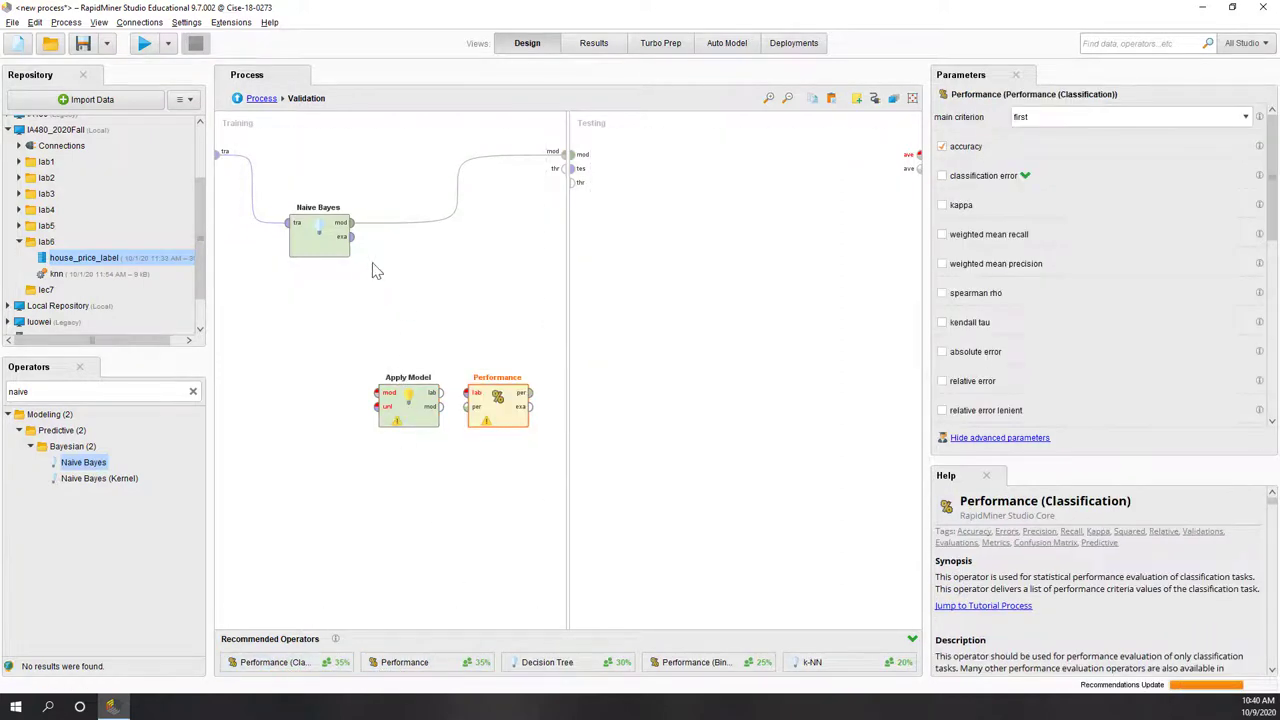
{"action": "left_click", "coordinate": [351, 237]}
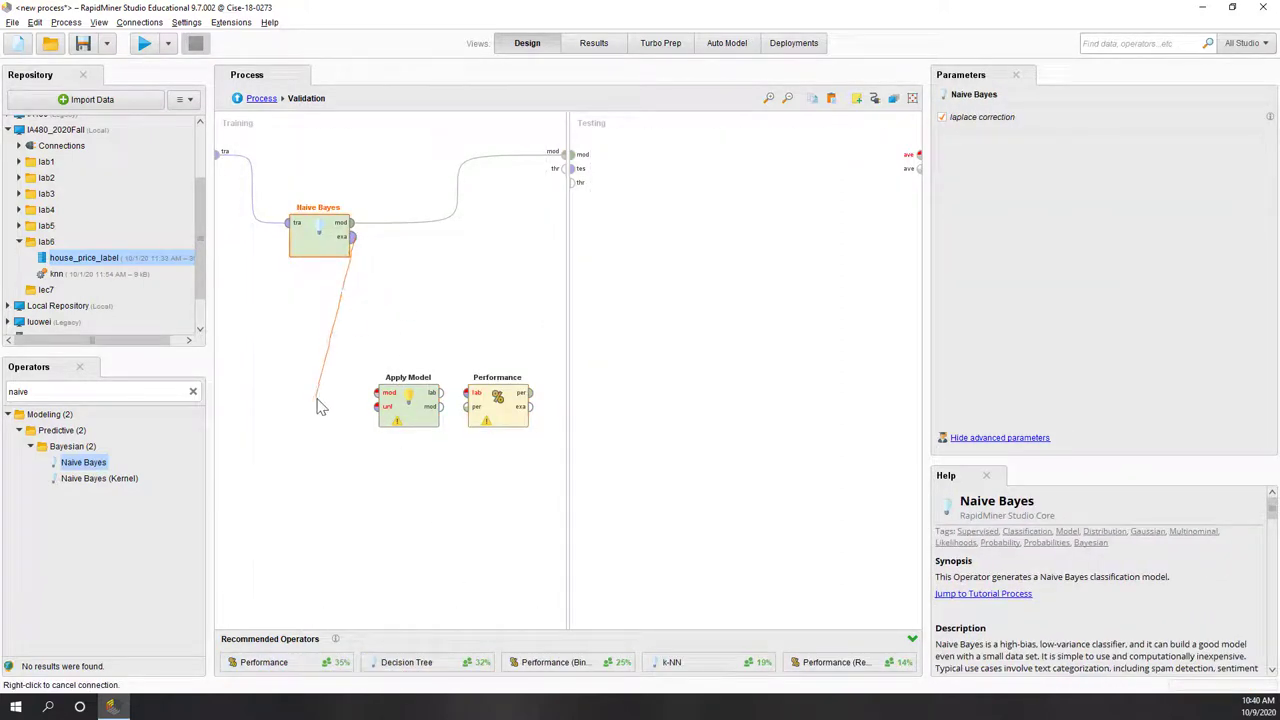
{"action": "left_click", "coordinate": [377, 406]}
{"action": "left_click", "coordinate": [374, 249]}
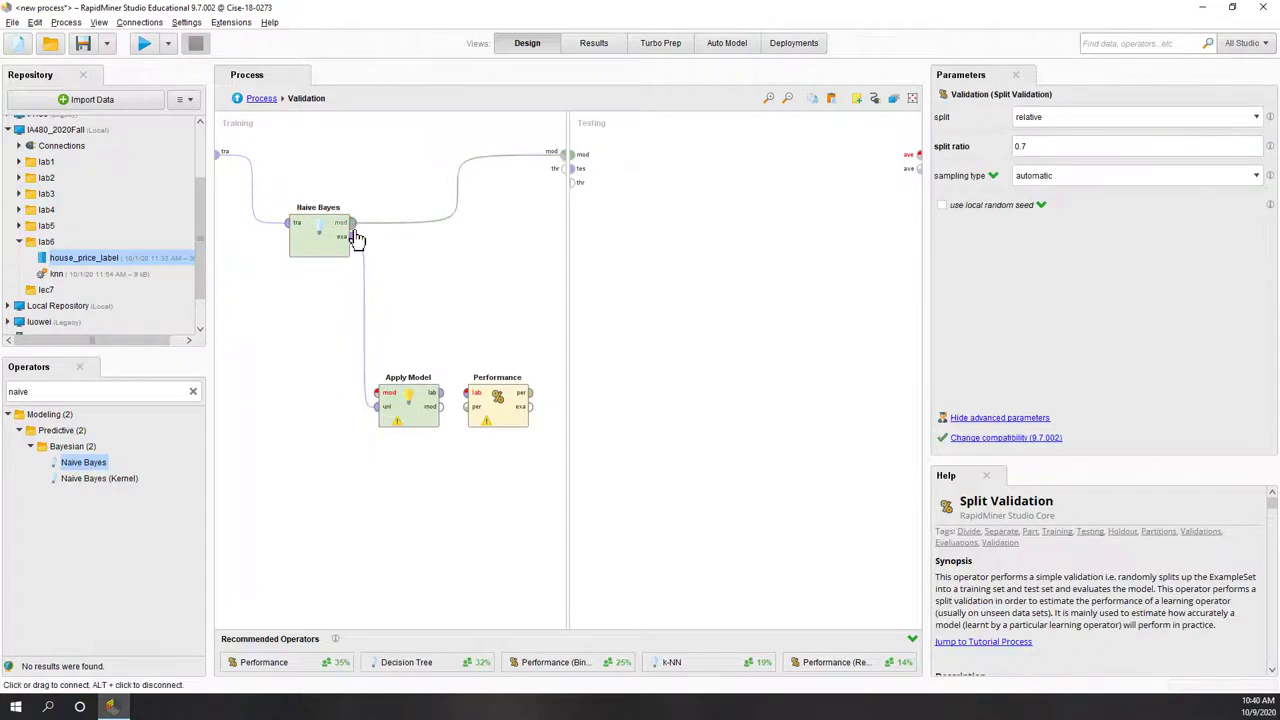
{"action": "left_click", "coordinate": [351, 223]}
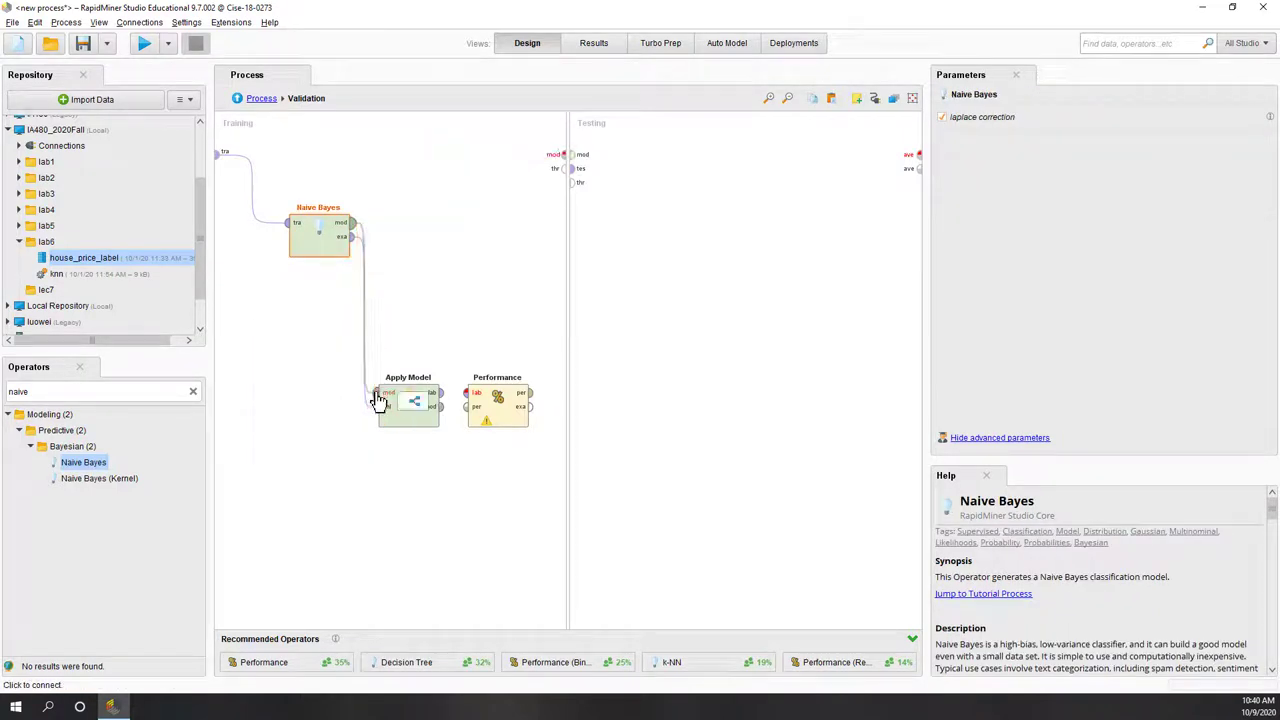
{"action": "left_click", "coordinate": [381, 399]}
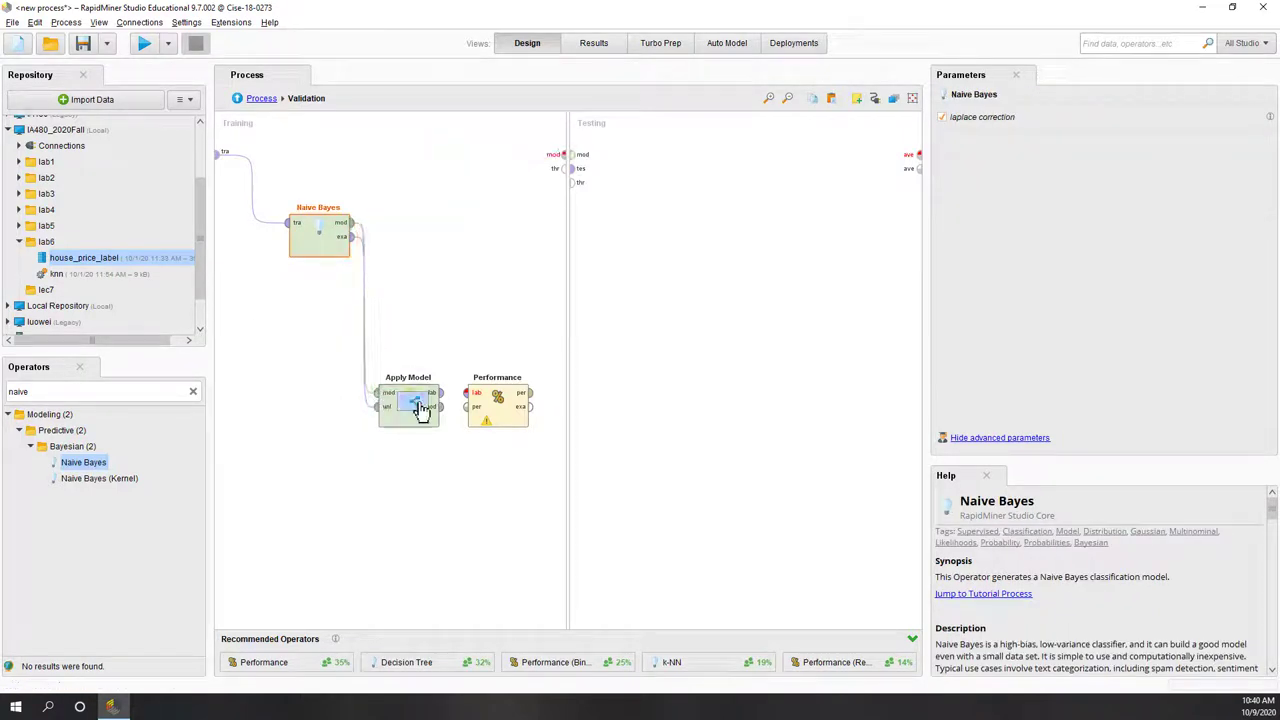
{"action": "left_click", "coordinate": [535, 357]}
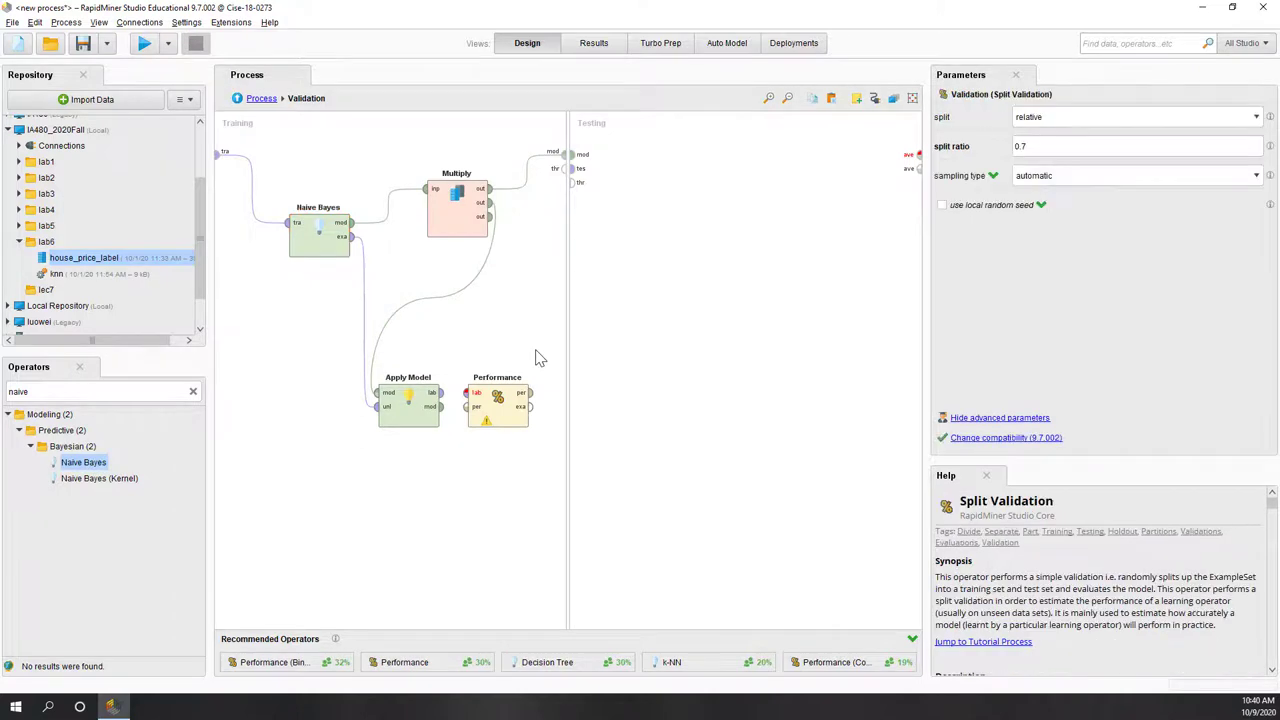
- Feed Apply Model's labelled predictions into Performance and rename it 'Performance of traing'
{"action": "left_click", "coordinate": [440, 392]}
{"action": "left_click", "coordinate": [467, 392]}
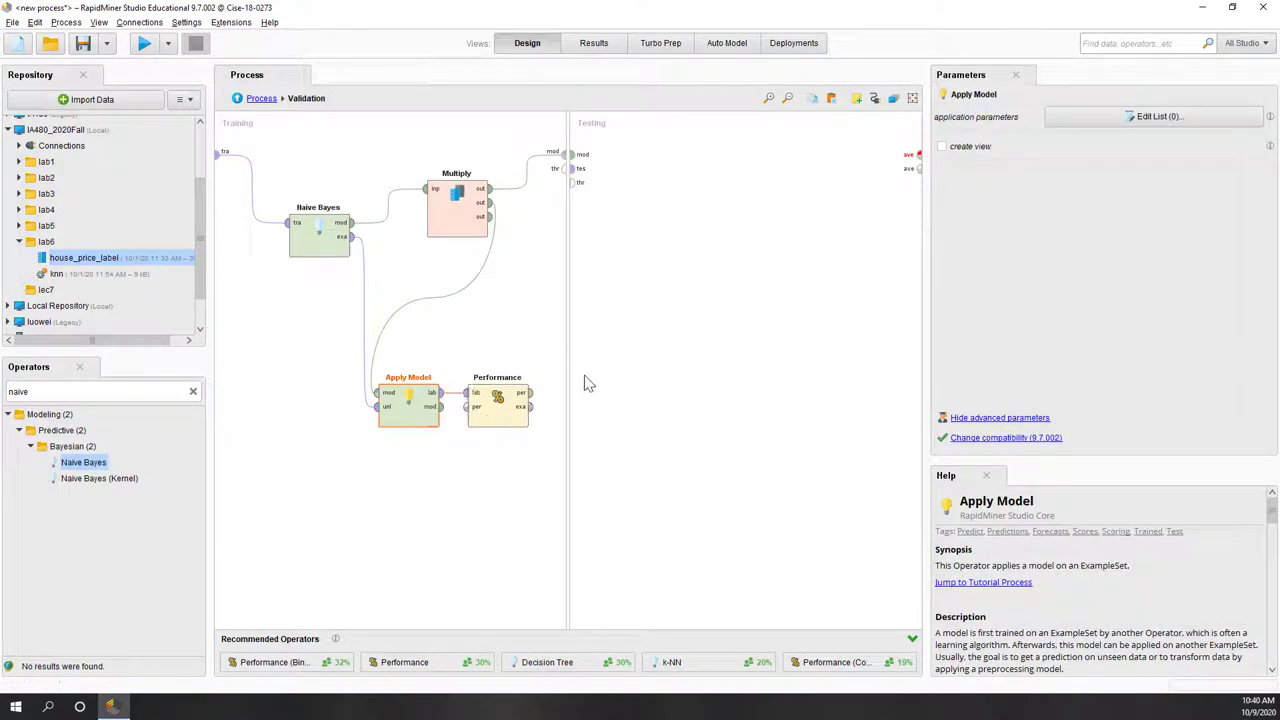
{"action": "left_click", "coordinate": [500, 405]}
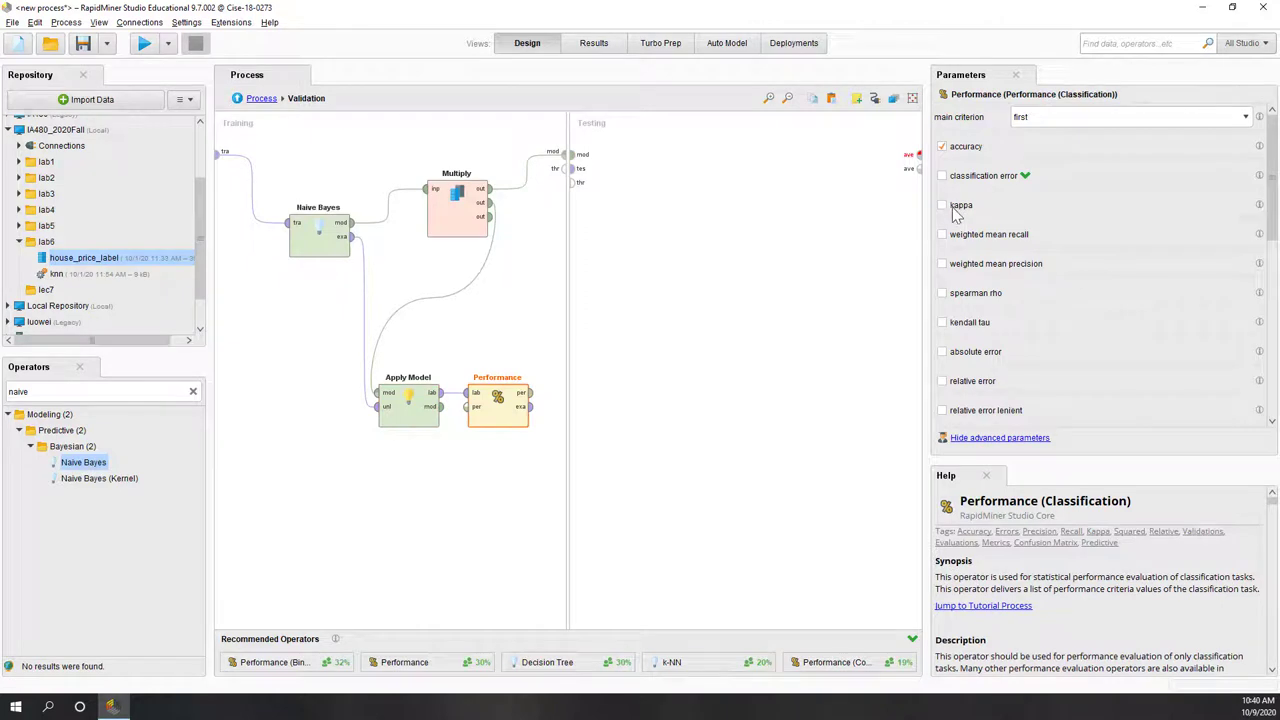
{"action": "double_click", "coordinate": [510, 375]}
{"action": "left_click", "coordinate": [523, 377]}
{"action": "type", "text": "of traing"}
{"action": "key", "text": "Return"}
{"action": "left_click", "coordinate": [525, 352]}
- Route the training performance through the testing side to Validation's averagable output
{"action": "left_click", "coordinate": [531, 393]}
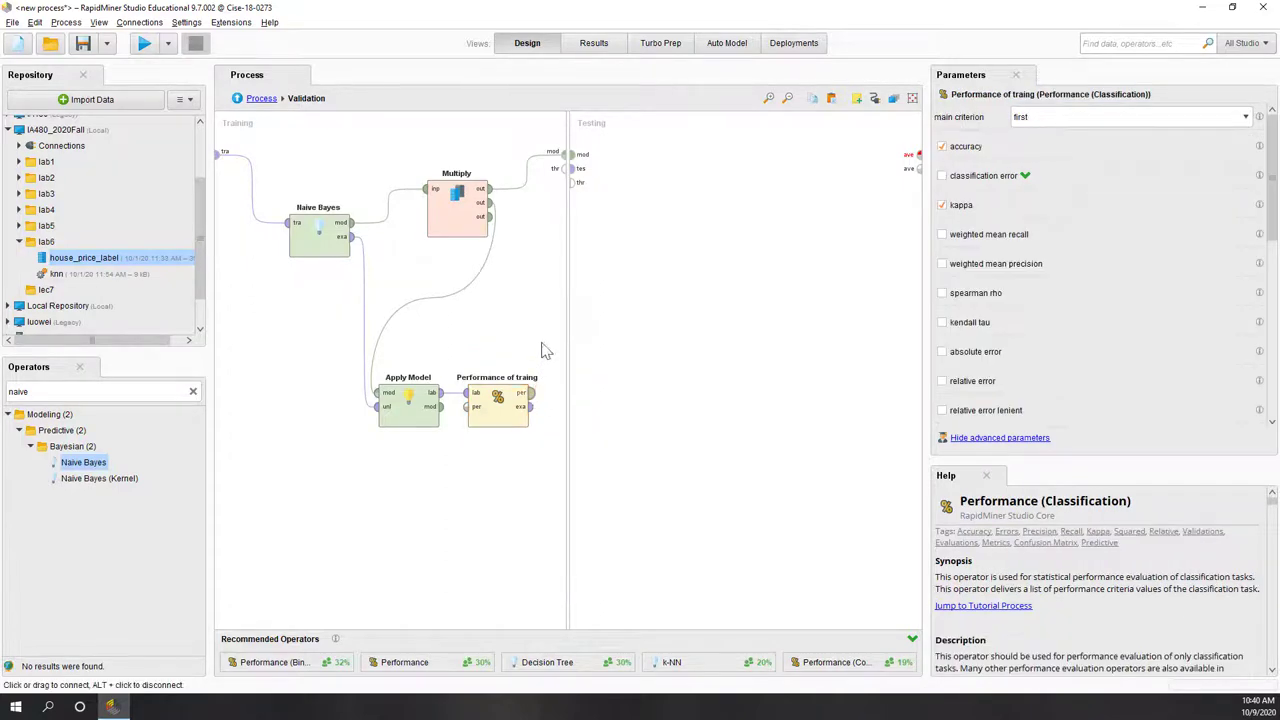
{"action": "left_click", "coordinate": [568, 182]}
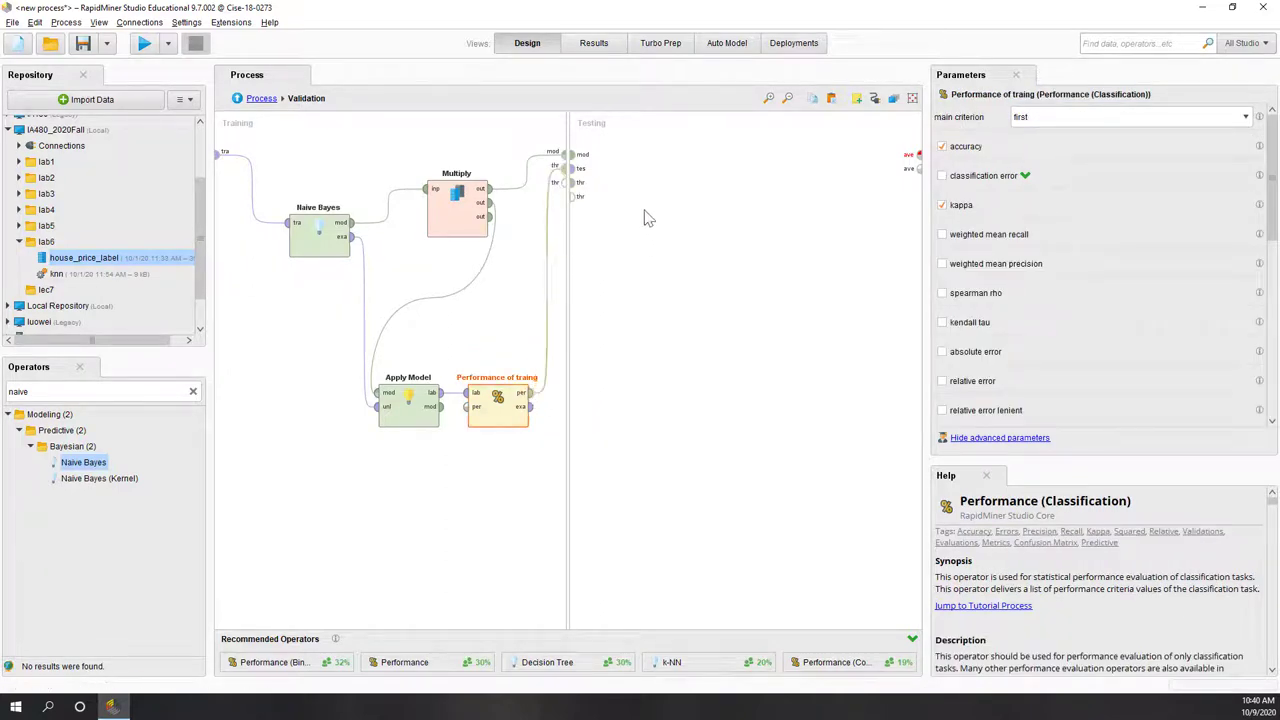
{"action": "left_click", "coordinate": [576, 183]}
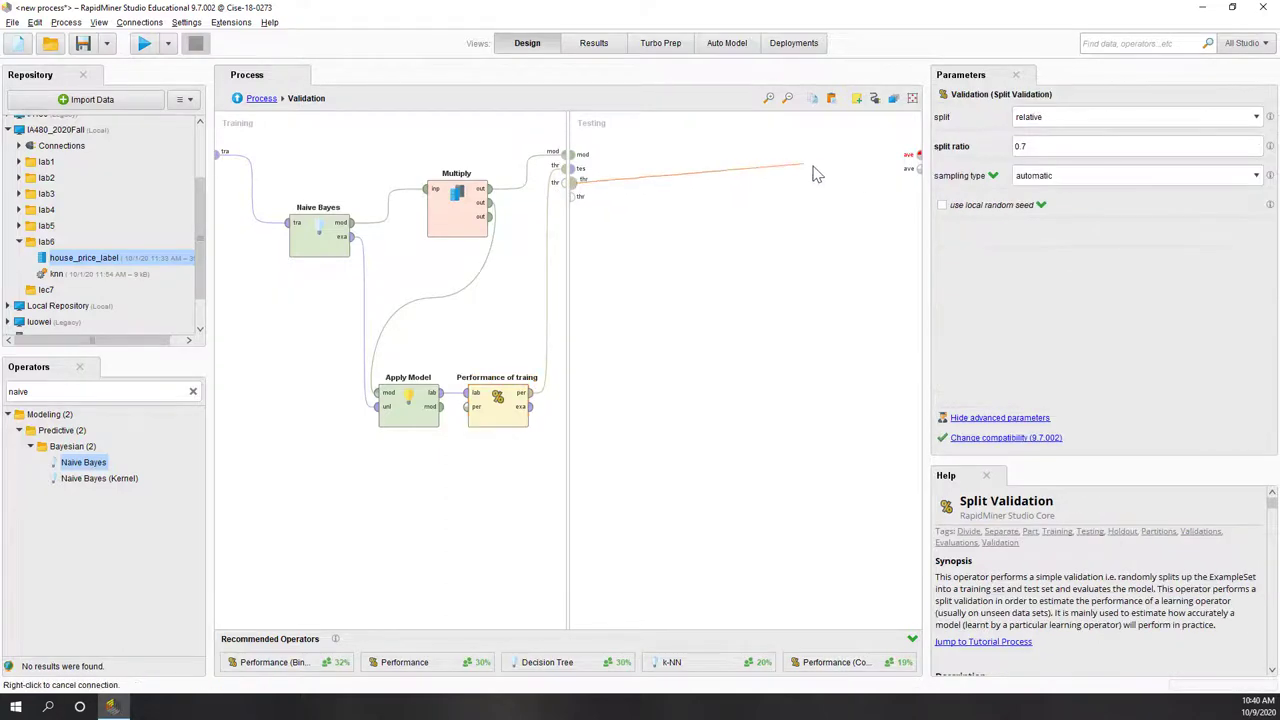
{"action": "left_click", "coordinate": [916, 155]}
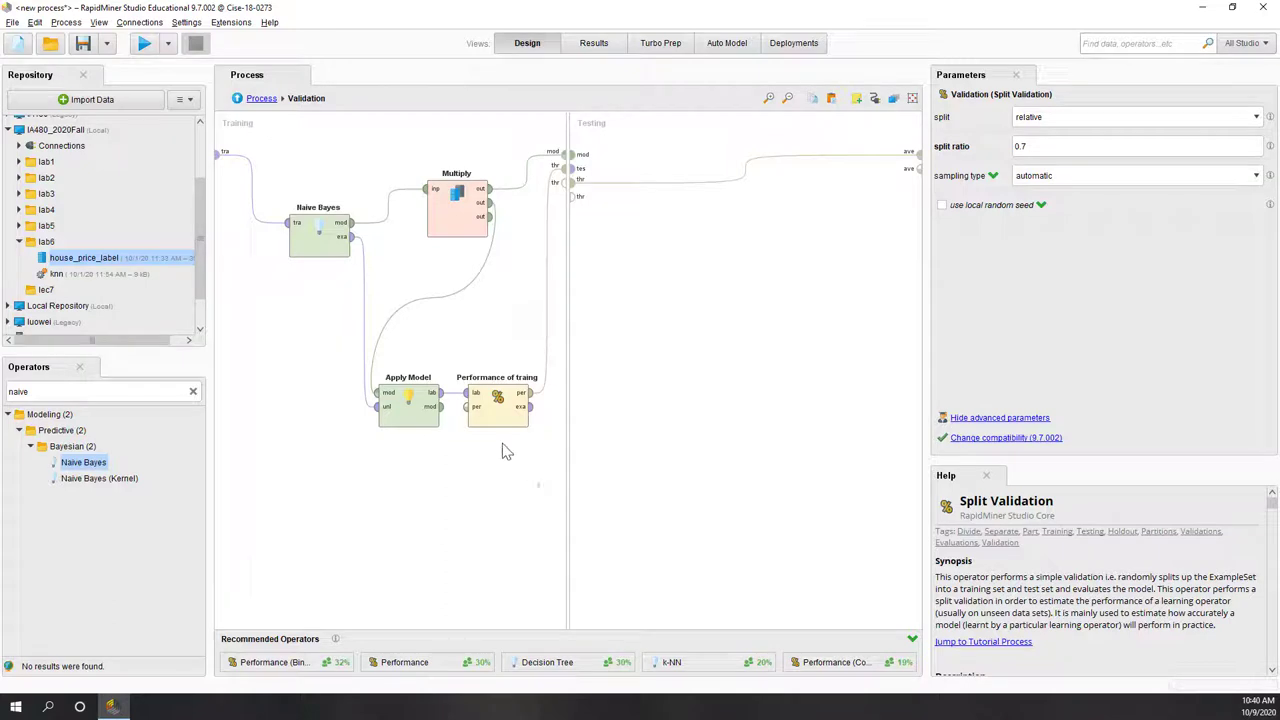
- Copy Apply Model and Performance into Testing and rename the copy 'Performance of testing'
{"action": "left_click_drag", "start_coordinate": [539, 487], "coordinate": [338, 370]}
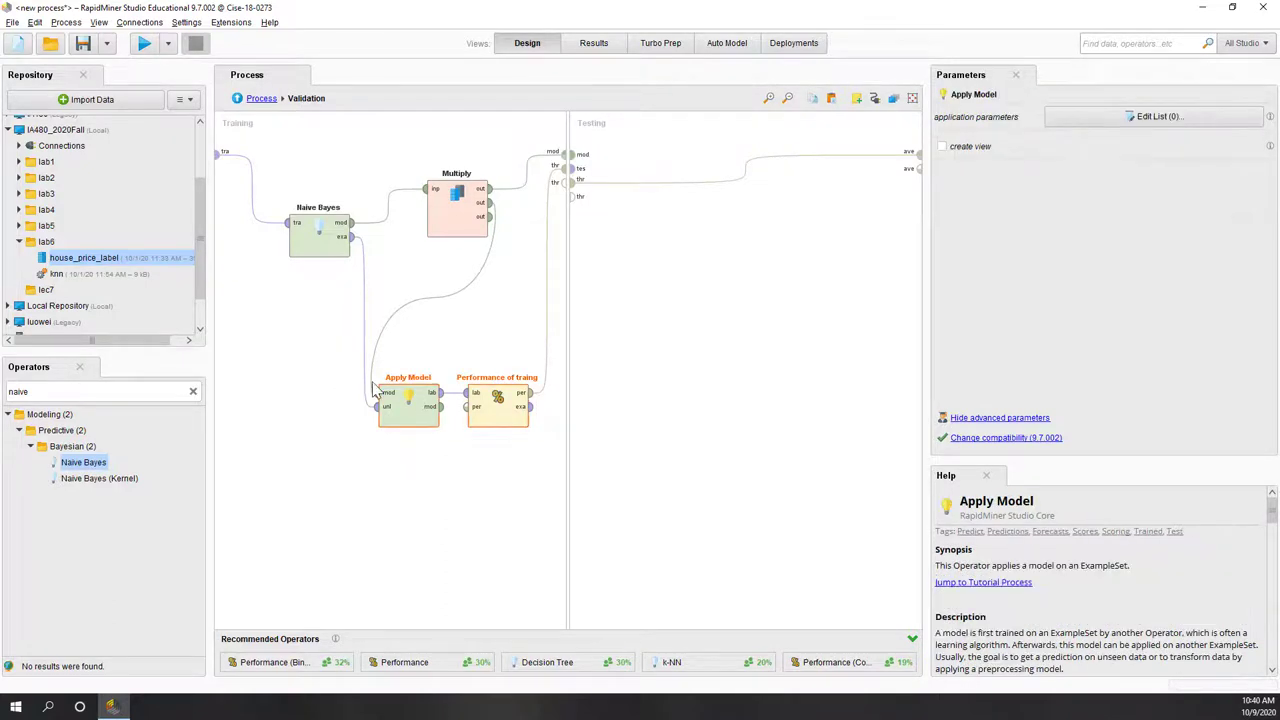
{"action": "left_click", "coordinate": [688, 384]}
{"action": "key", "text": "ctrl+v"}
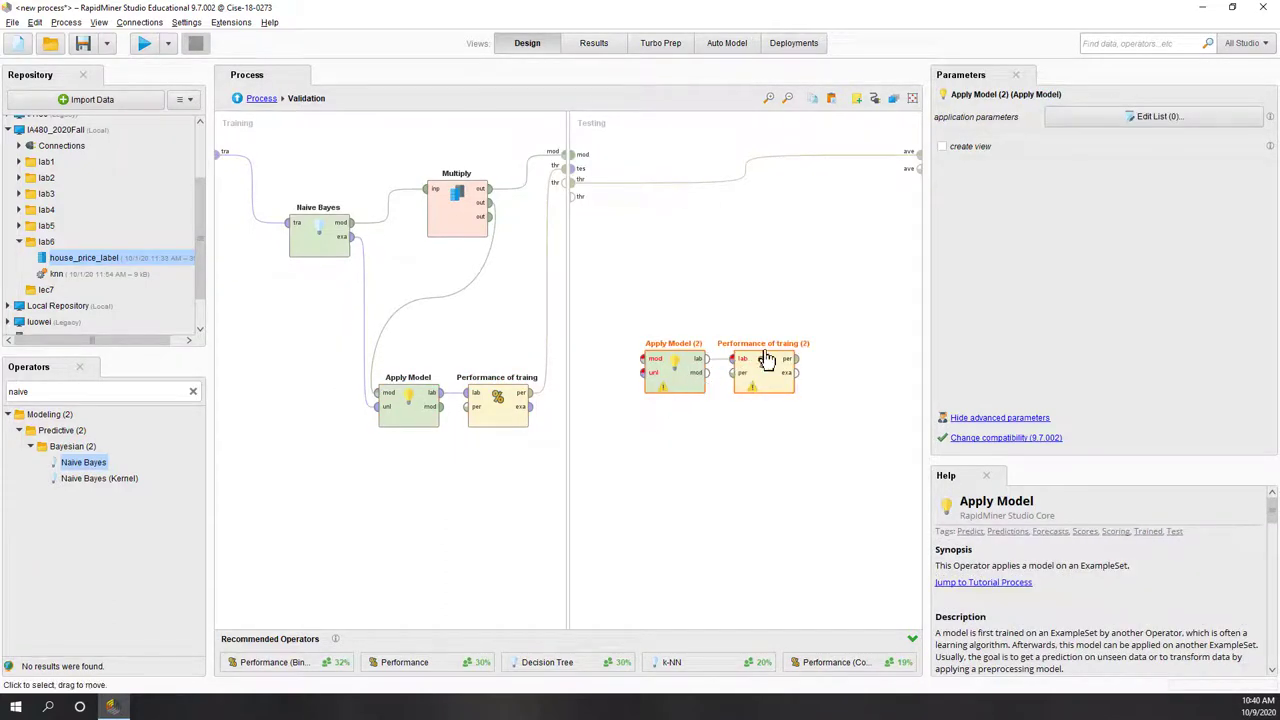
{"action": "left_click", "coordinate": [765, 340]}
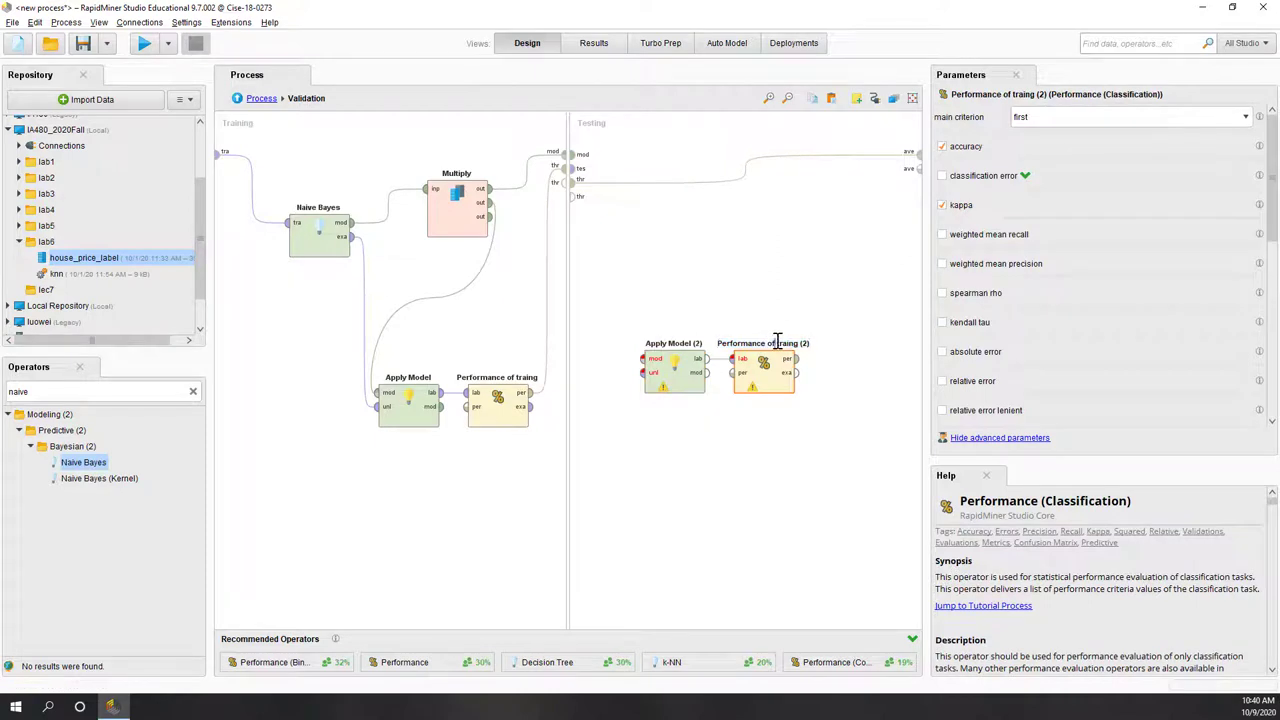
{"action": "left_click_drag", "start_coordinate": [778, 341], "coordinate": [818, 348]}
{"action": "type", "text": "testing"}
{"action": "key", "text": "Return"}
- Feed the model and test set into Apply Model (2) and send testing performance to ave
{"action": "left_click", "coordinate": [620, 278]}
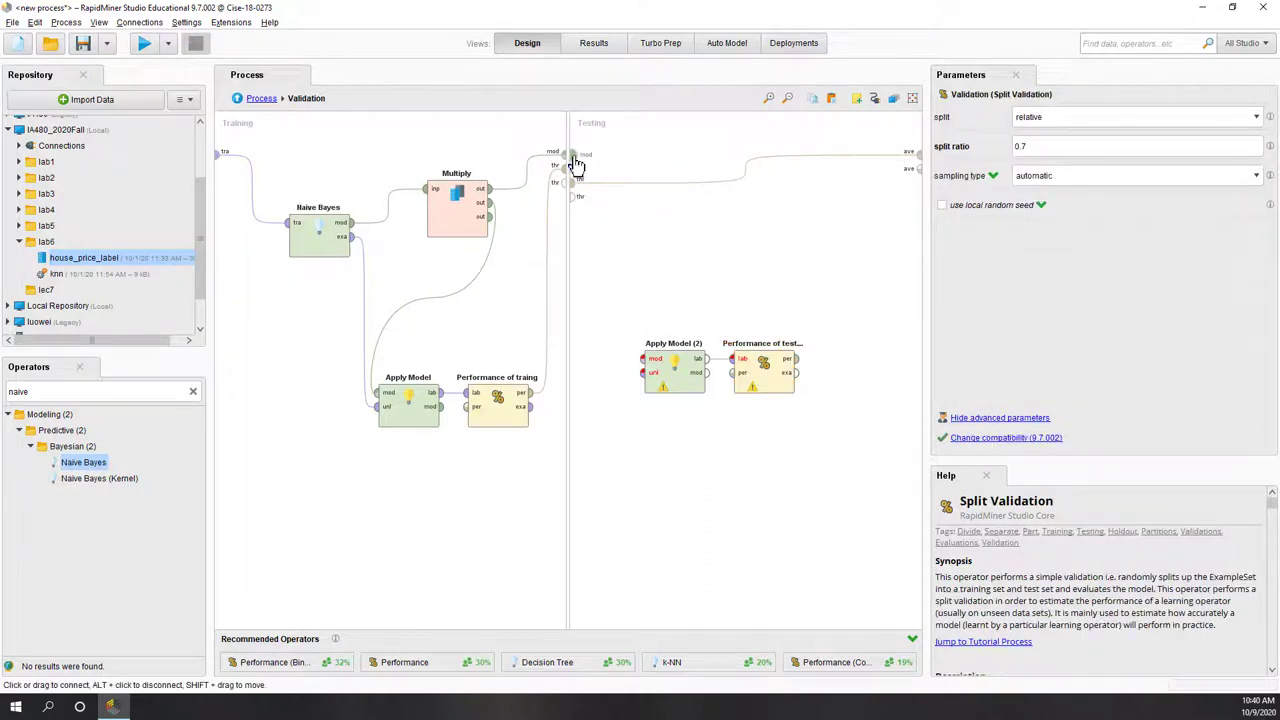
{"action": "left_click", "coordinate": [569, 155]}
{"action": "left_click", "coordinate": [645, 358]}
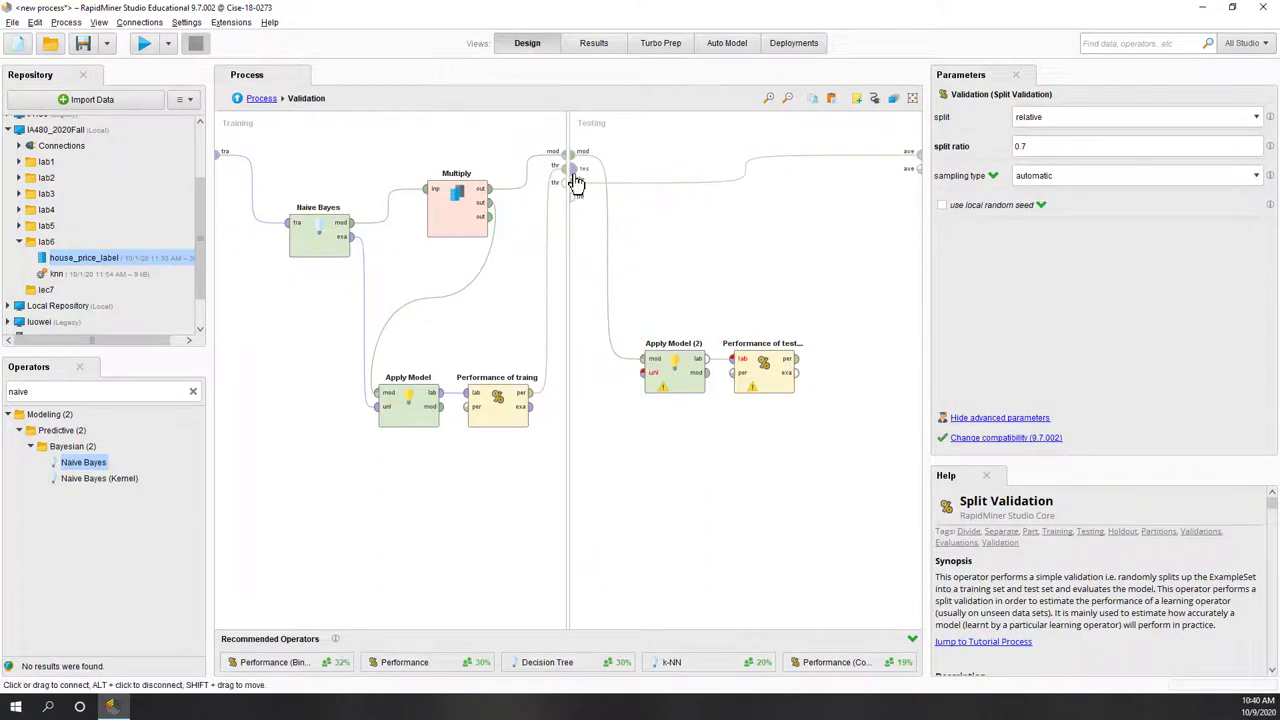
{"action": "left_click", "coordinate": [572, 170]}
{"action": "left_click", "coordinate": [643, 376]}
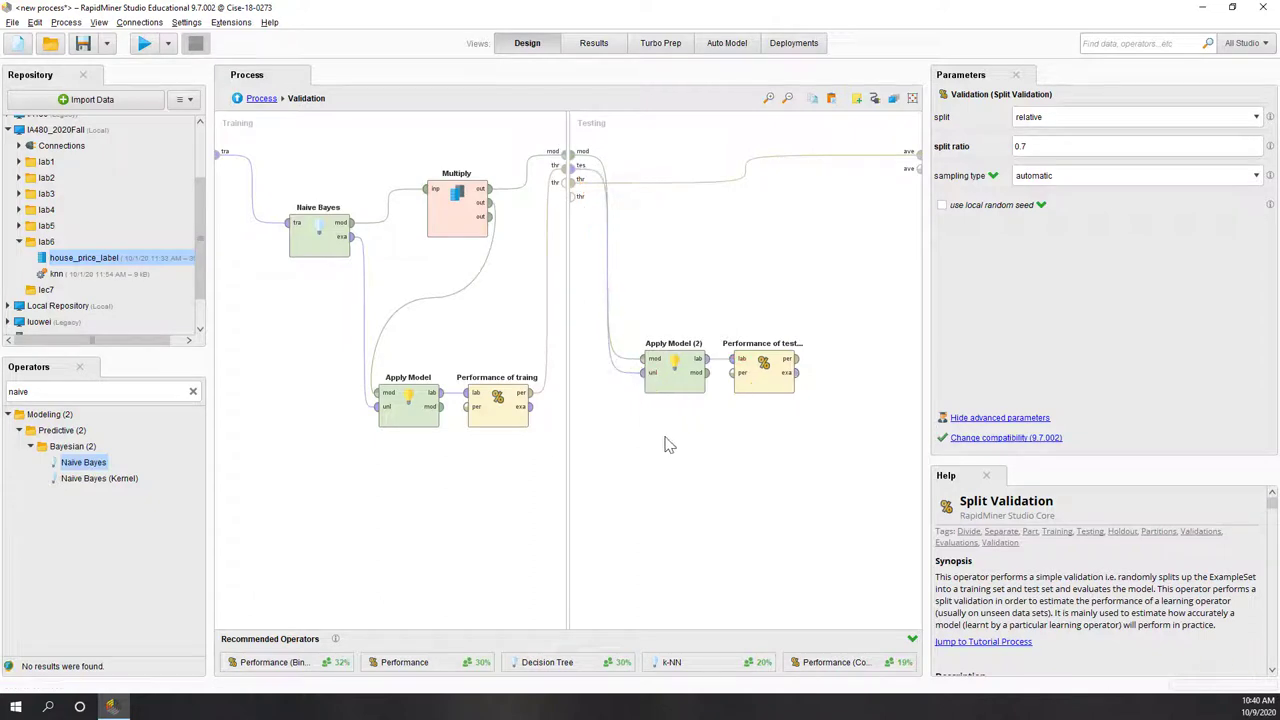
{"action": "left_click", "coordinate": [797, 358]}
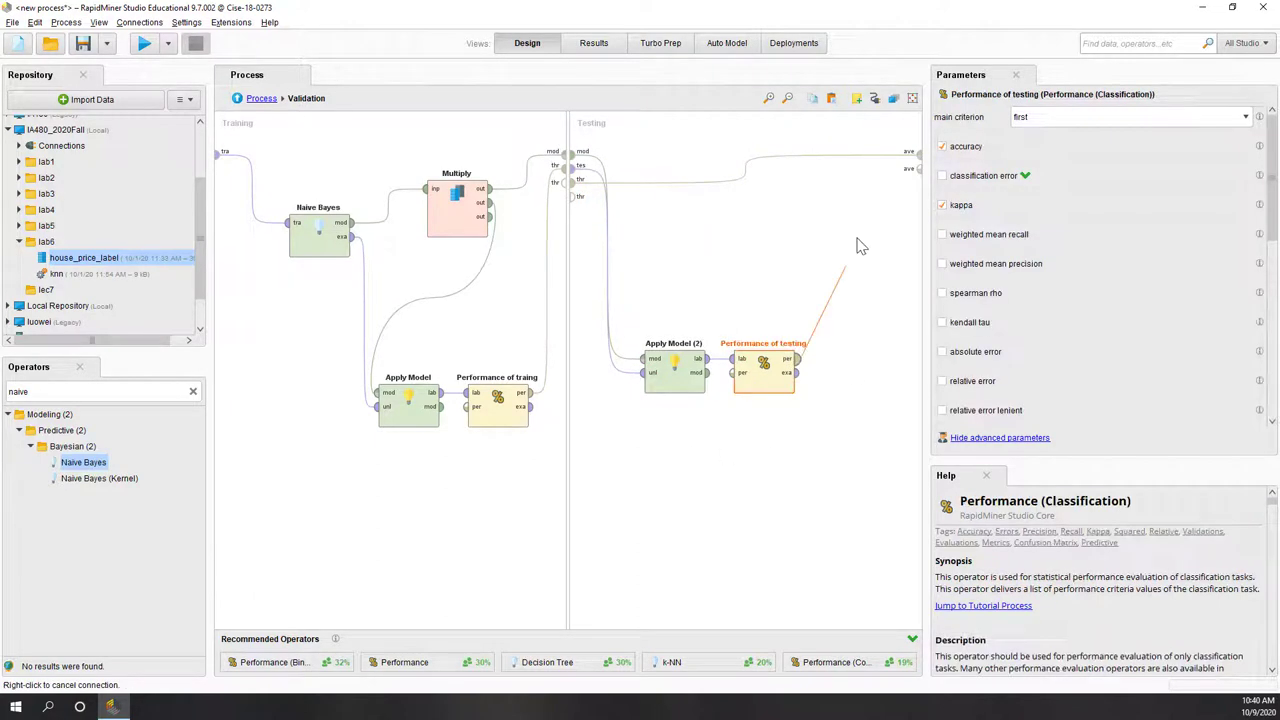
{"action": "left_click", "coordinate": [915, 172]}
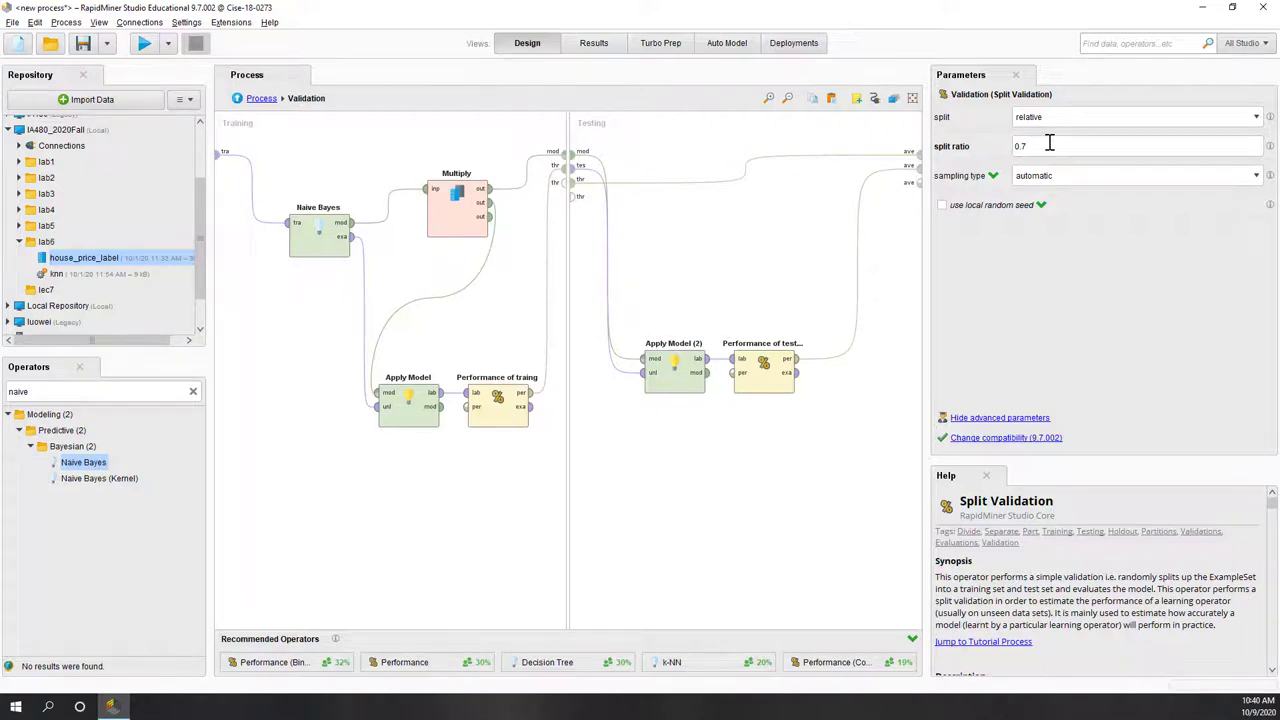
- Set Split Validation's sampling type to stratified sampling and go back to the main Process
{"action": "left_click", "coordinate": [1256, 177]}
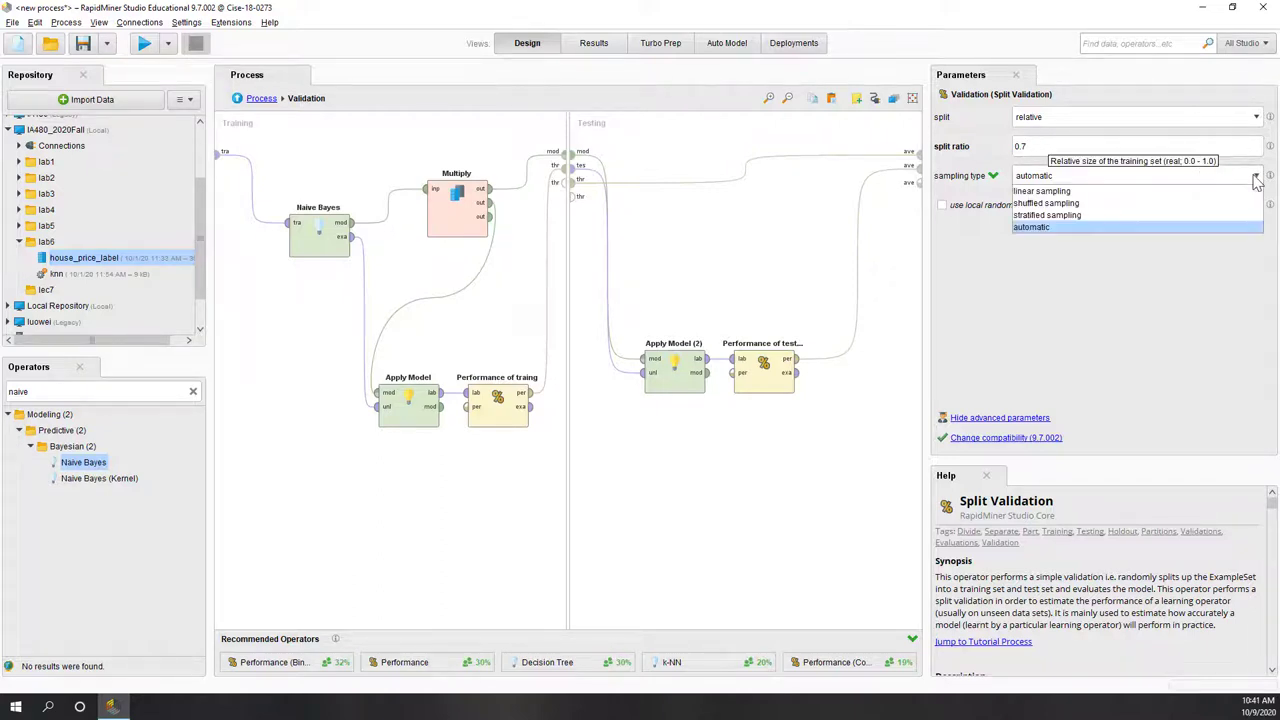
{"action": "left_click", "coordinate": [1047, 216]}
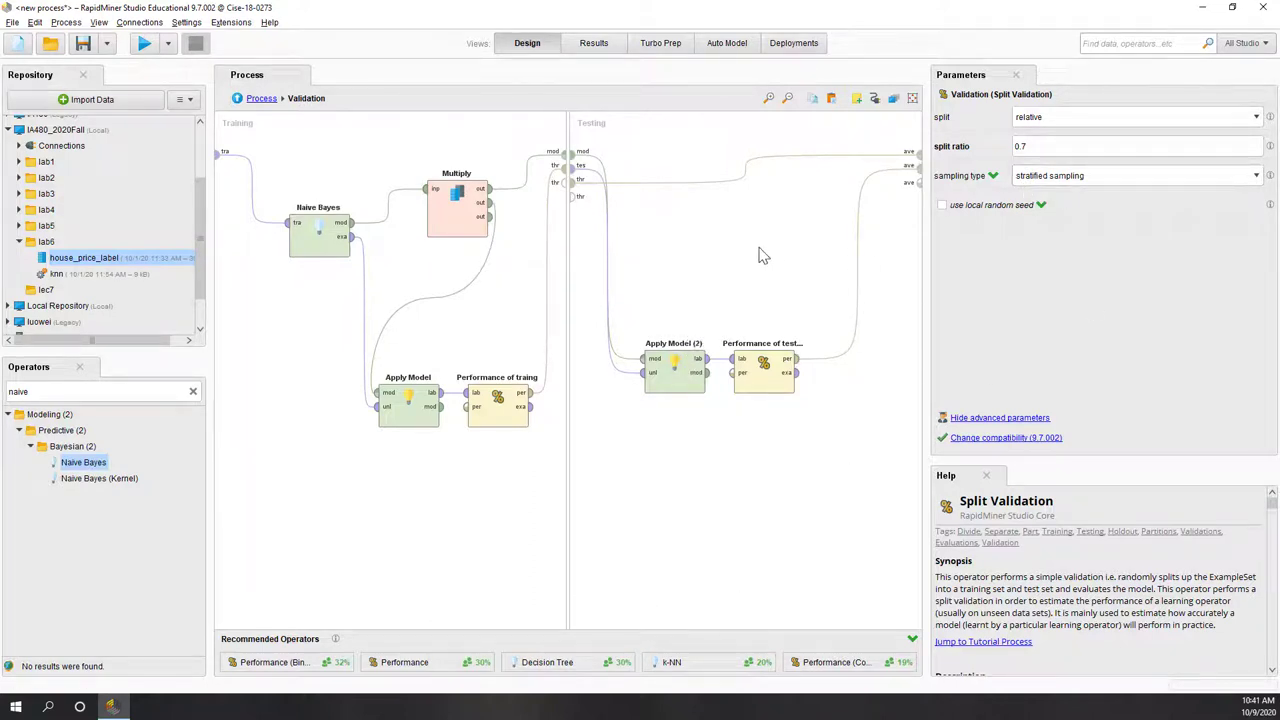
{"action": "left_click", "coordinate": [261, 98]}
- Connect both Validation performance outputs to the result ports and run the process
{"action": "left_click_drag", "start_coordinate": [619, 352], "coordinate": [911, 153]}
{"action": "left_click_drag", "start_coordinate": [619, 366], "coordinate": [918, 168]}
{"action": "left_click", "coordinate": [786, 533]}
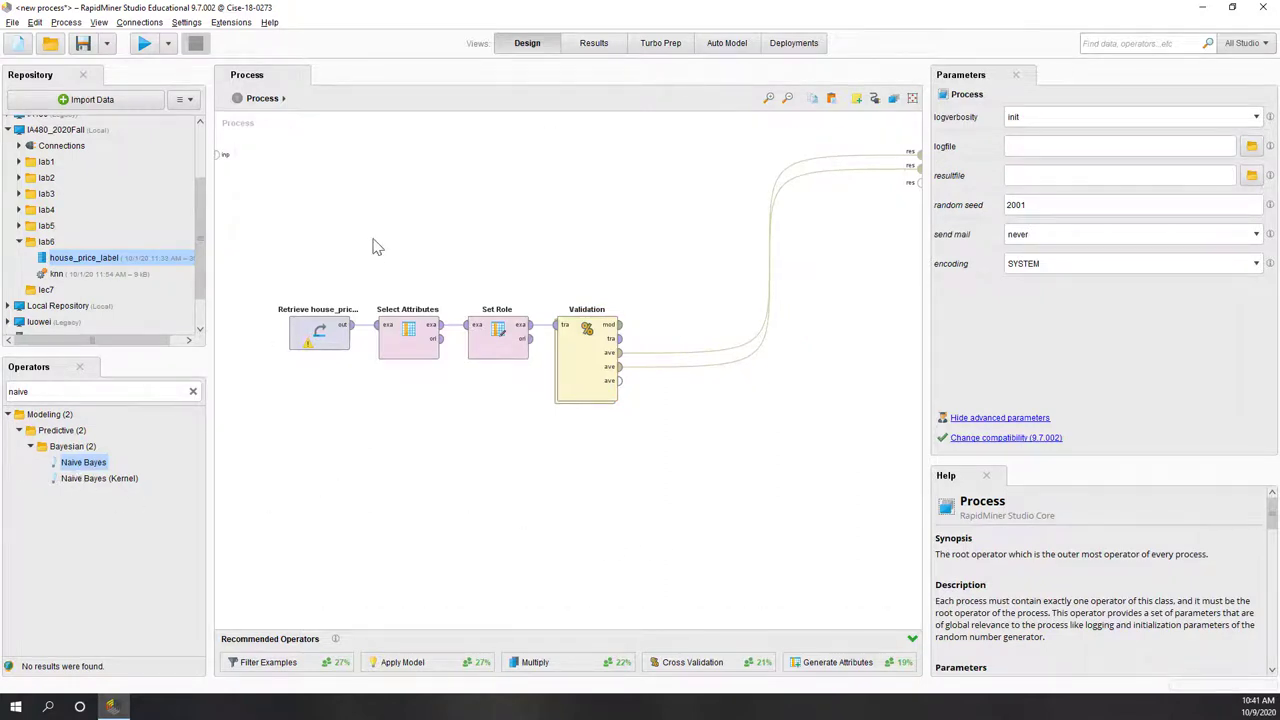
{"action": "left_click", "coordinate": [145, 44]}
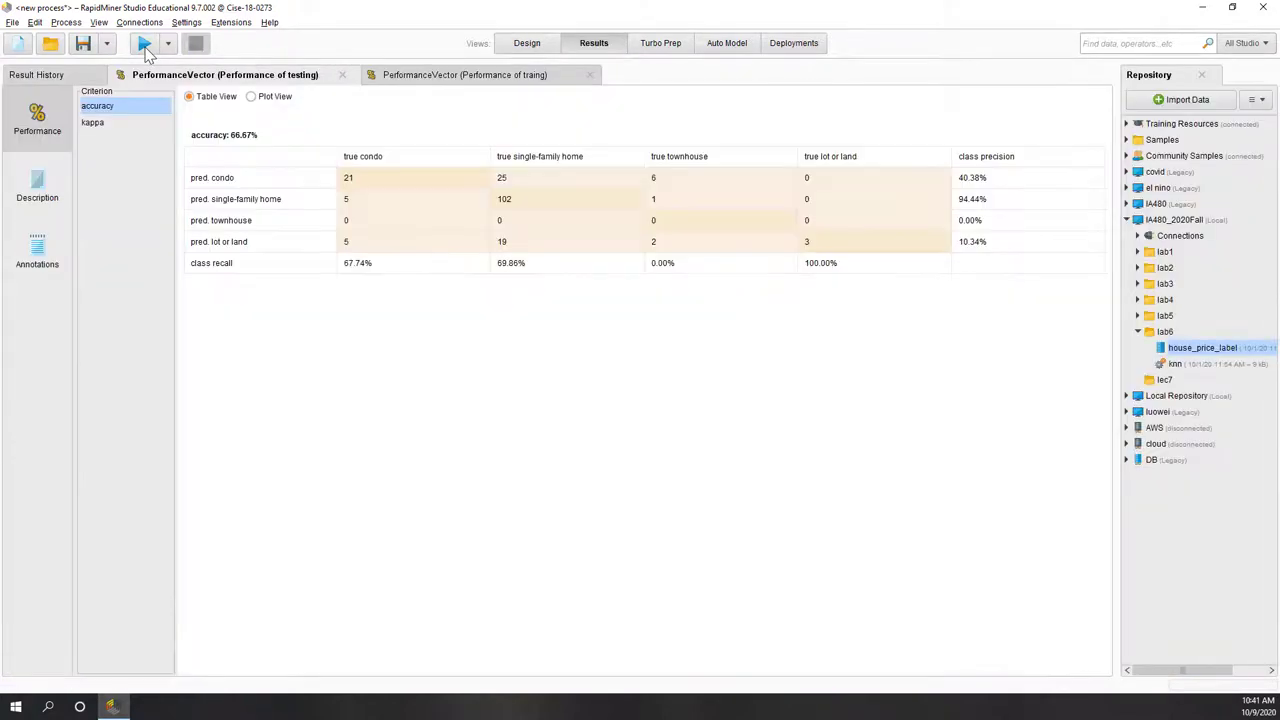
- Check testing kappa 0.348, then training kappa 0.371 and training accuracy 68.24%
{"action": "left_click", "coordinate": [108, 123]}
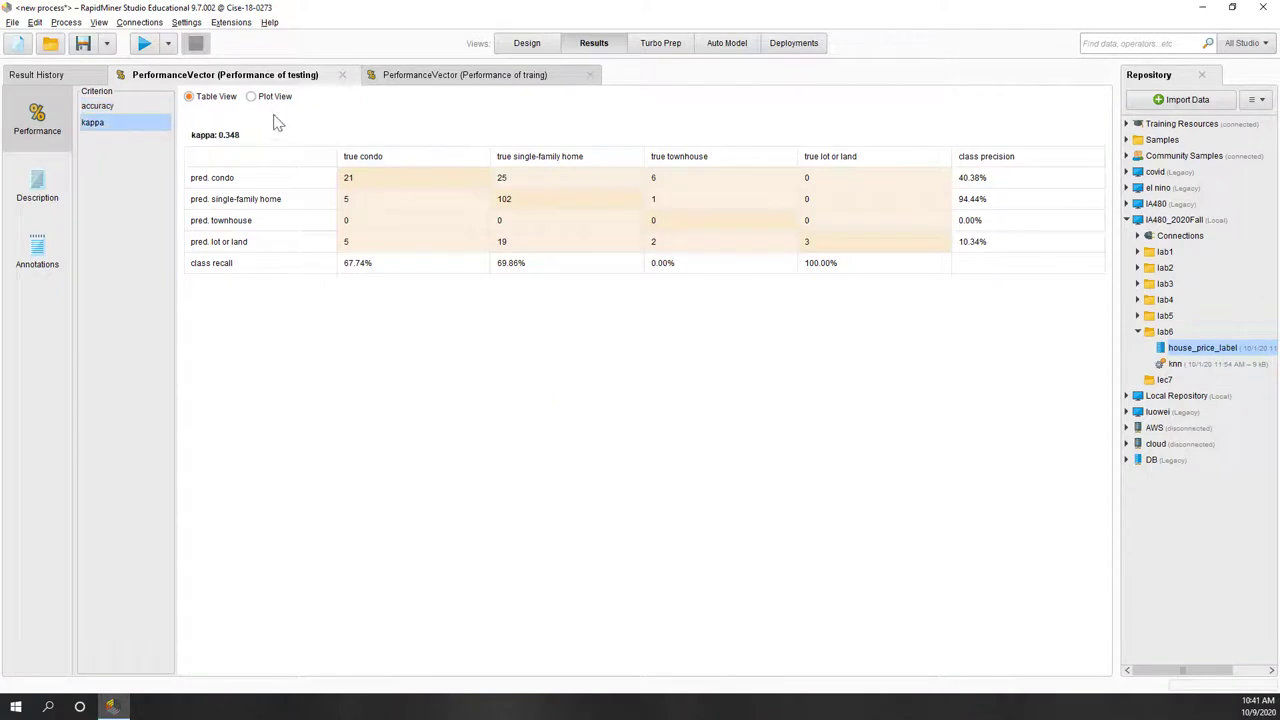
{"action": "left_click", "coordinate": [417, 86]}
{"action": "left_click", "coordinate": [134, 122]}
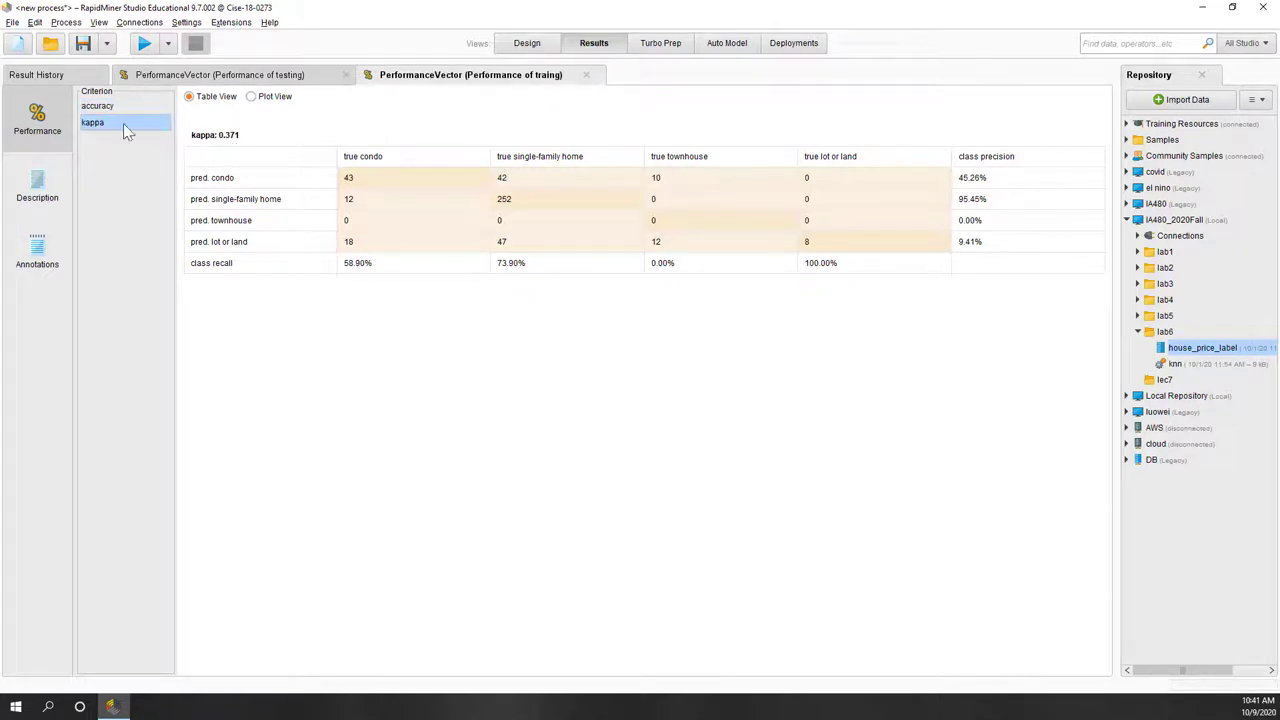
{"action": "left_click", "coordinate": [253, 84]}
{"action": "left_click", "coordinate": [394, 77]}
{"action": "left_click", "coordinate": [126, 108]}
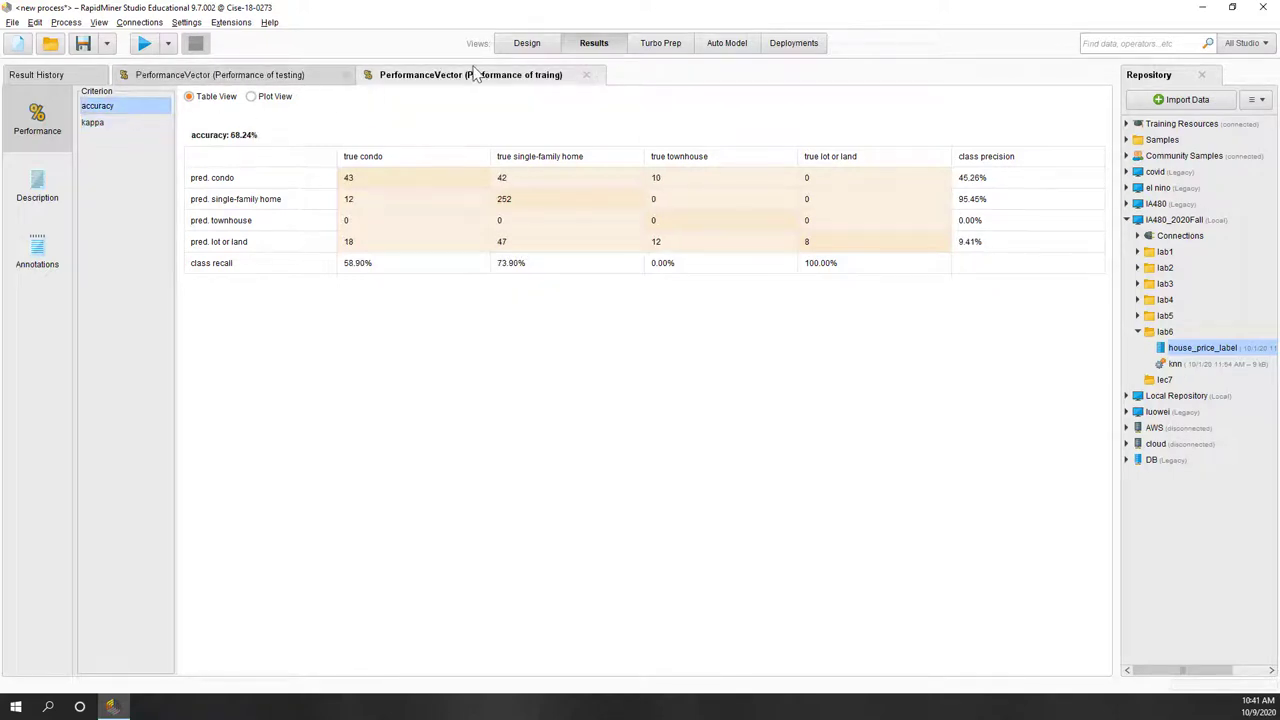
- Compare testing accuracy 66.67% against the training performance results
{"action": "left_click", "coordinate": [219, 80]}
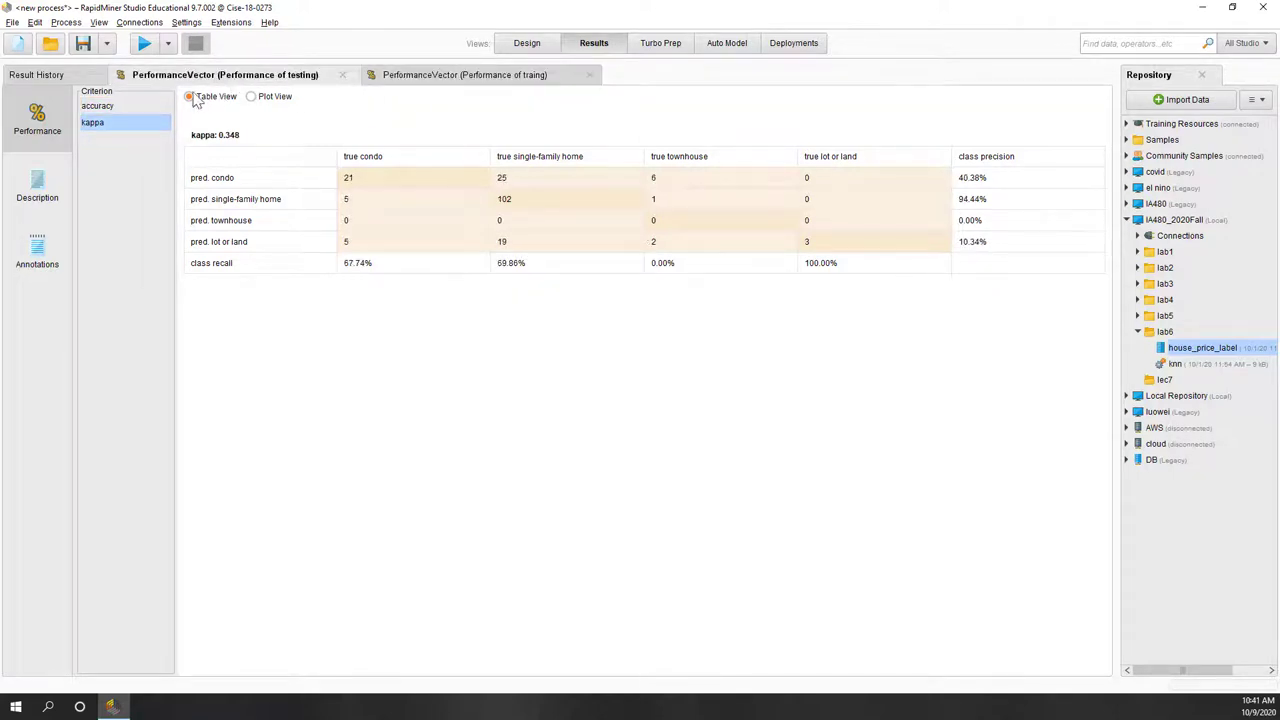
{"action": "left_click", "coordinate": [98, 106]}
{"action": "left_click", "coordinate": [392, 77]}
{"action": "left_click", "coordinate": [278, 79]}
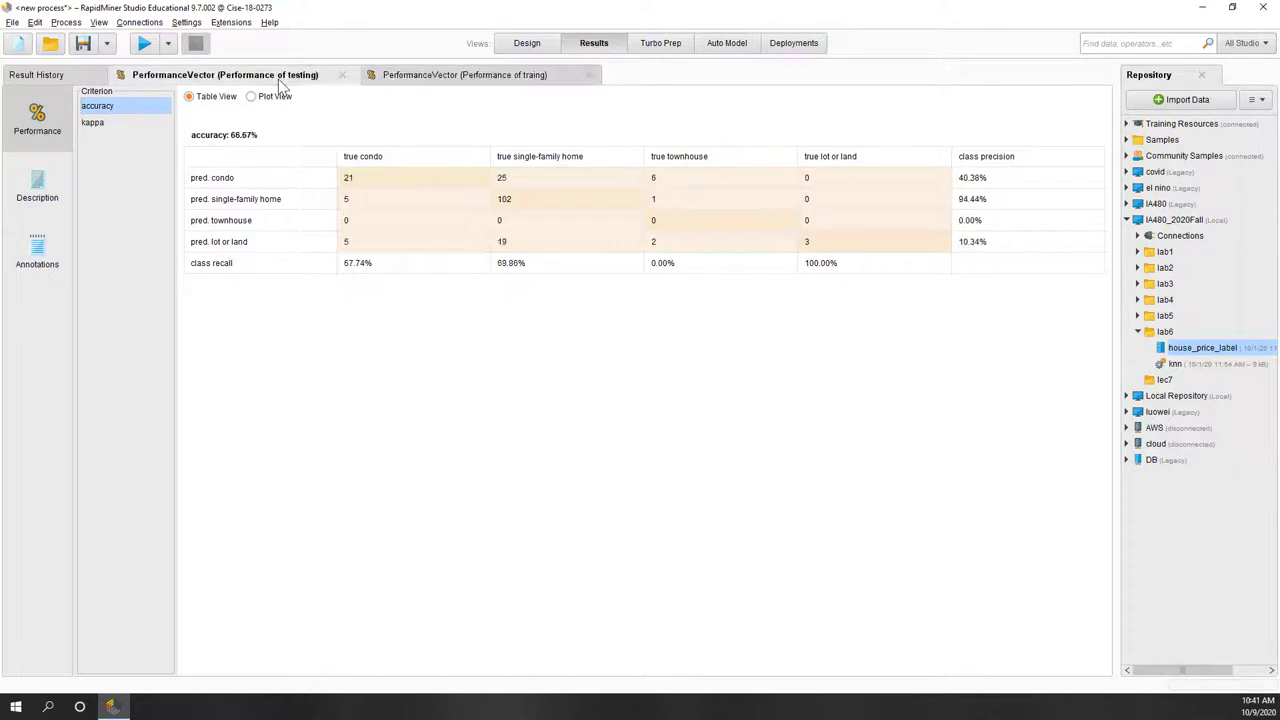
{"action": "left_click", "coordinate": [390, 80]}
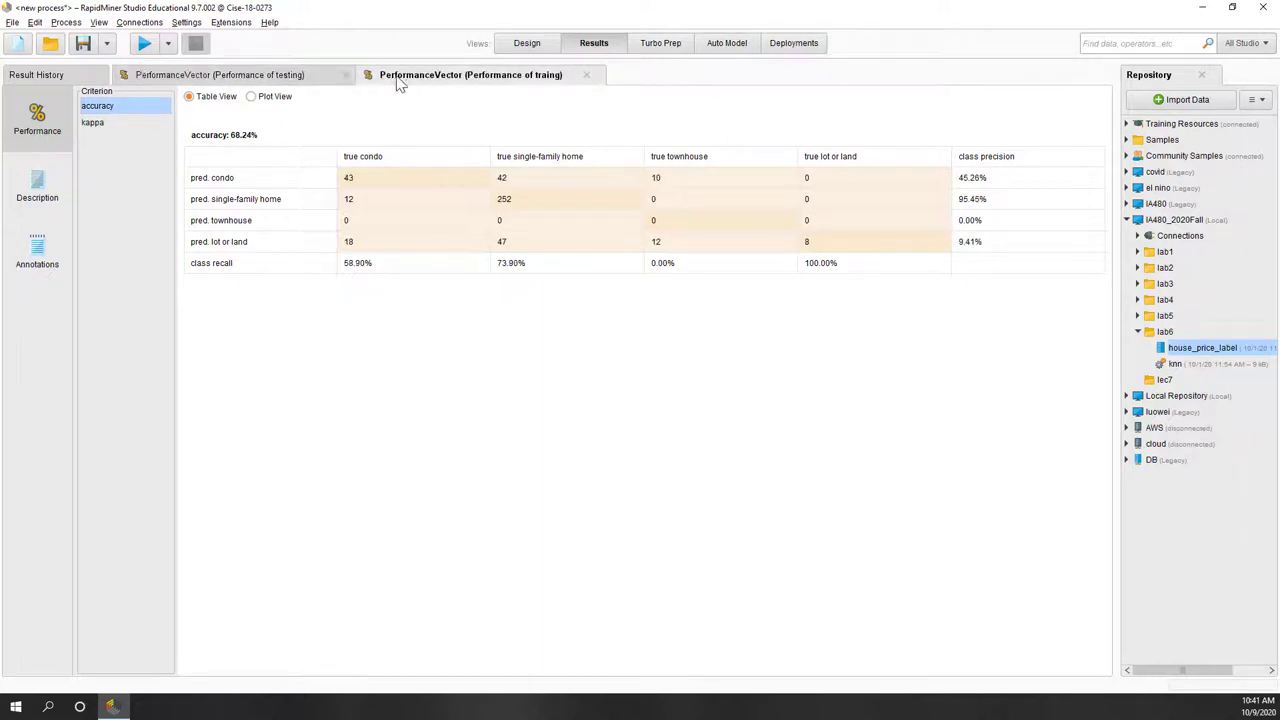
- Open the Validation subprocess from the design view and select the Naive Bayes learner
{"action": "left_click", "coordinate": [510, 43]}
{"action": "double_click", "coordinate": [587, 378]}
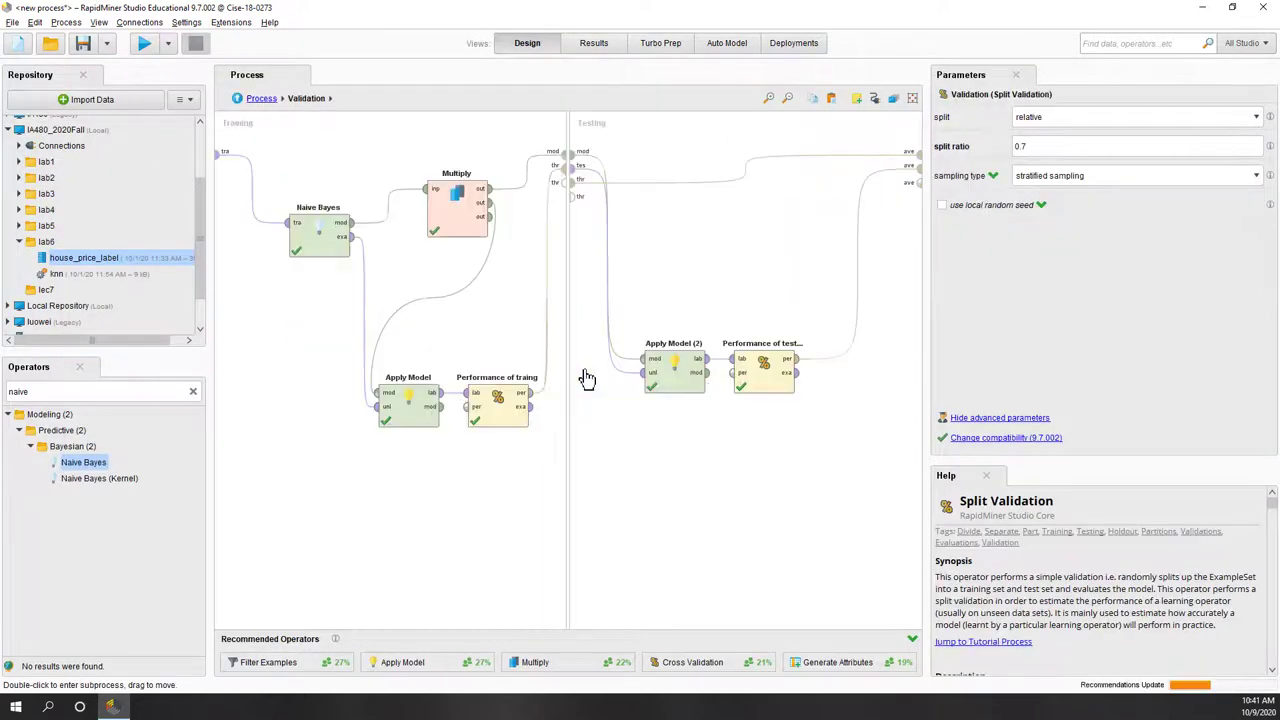
{"action": "left_click", "coordinate": [318, 250]}
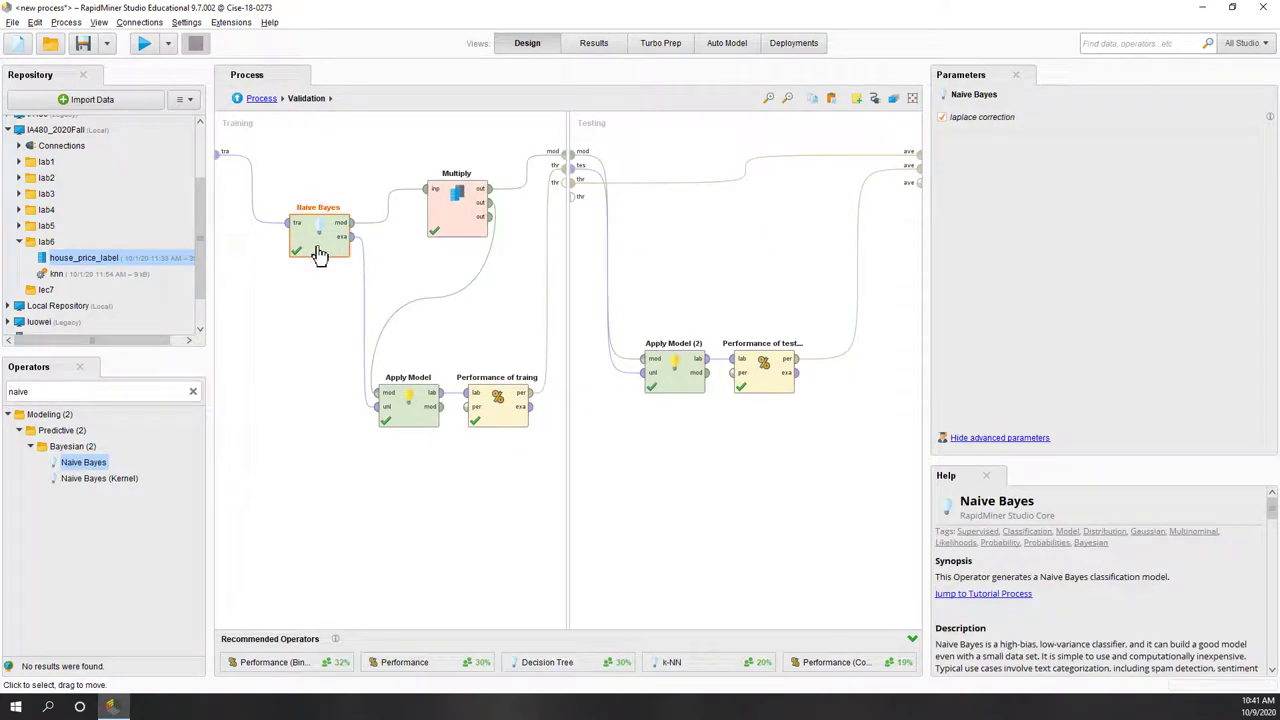
- Replace Naive Bayes with Naive Bayes (Kernel), leaving laplace correction enabled
{"action": "right_click", "coordinate": [321, 244]}
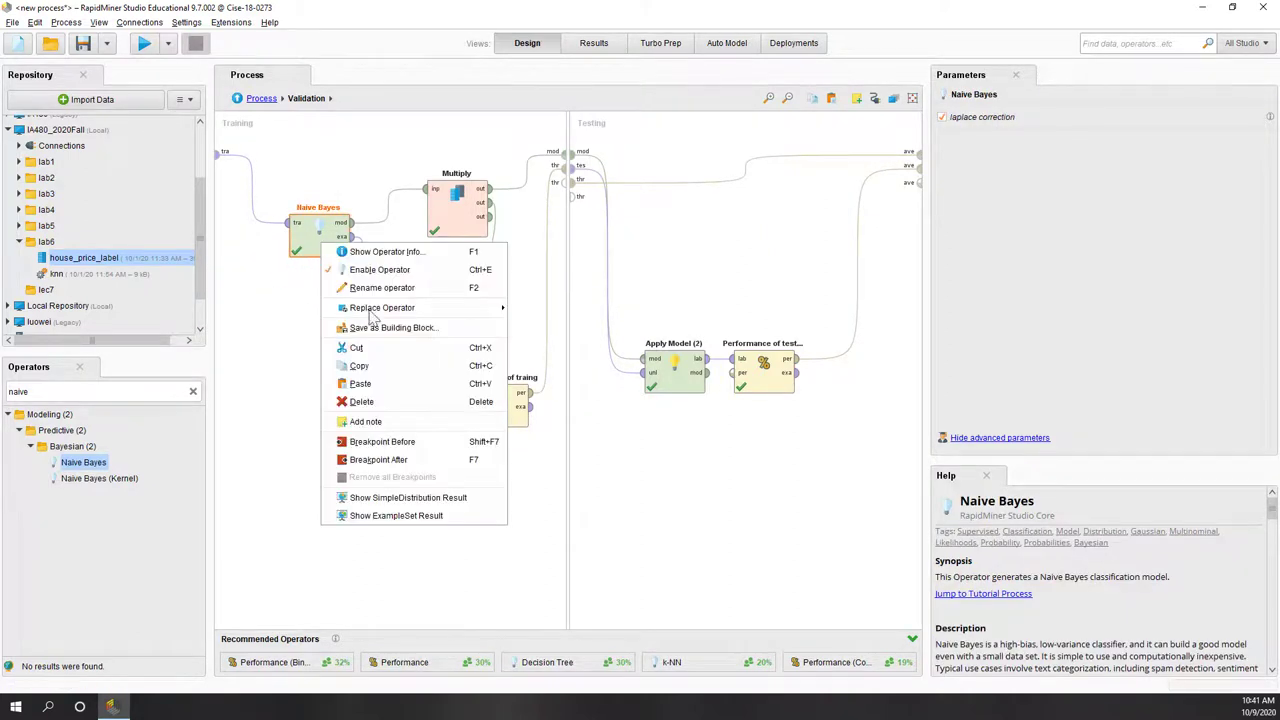
{"action": "mouse_move", "coordinate": [410, 315]}
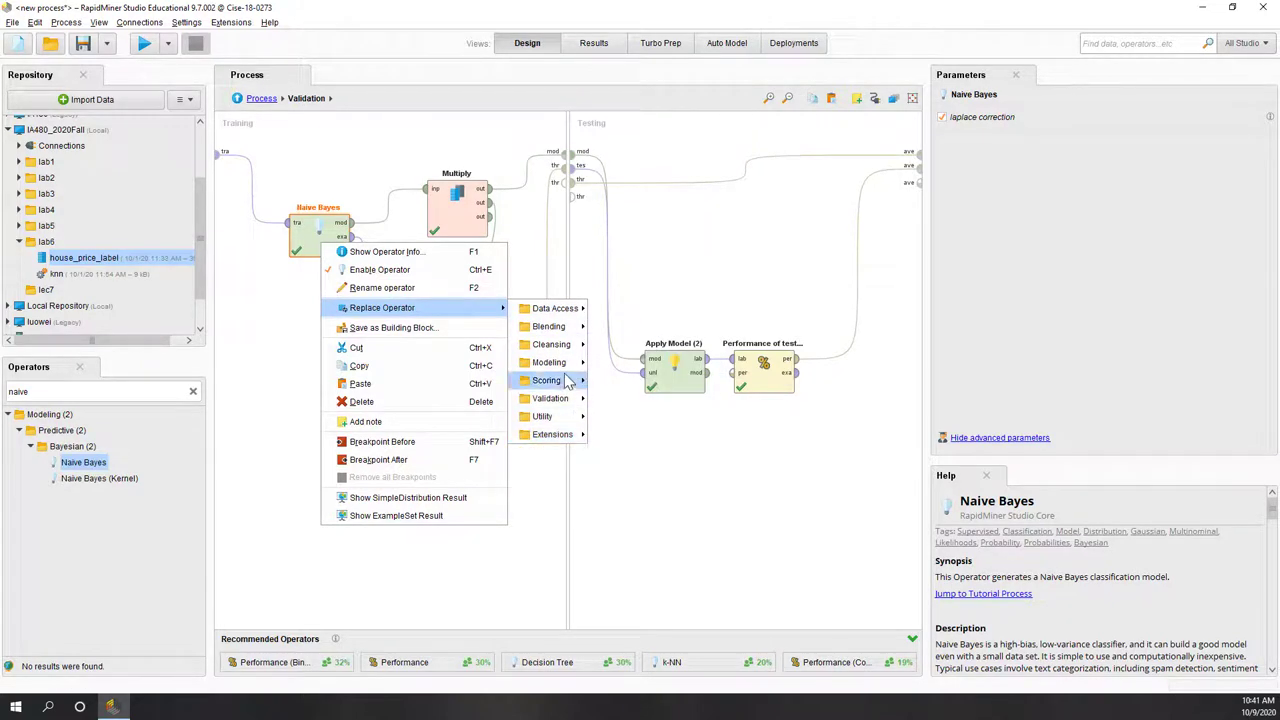
{"action": "mouse_move", "coordinate": [560, 362]}
{"action": "mouse_move", "coordinate": [617, 364]}
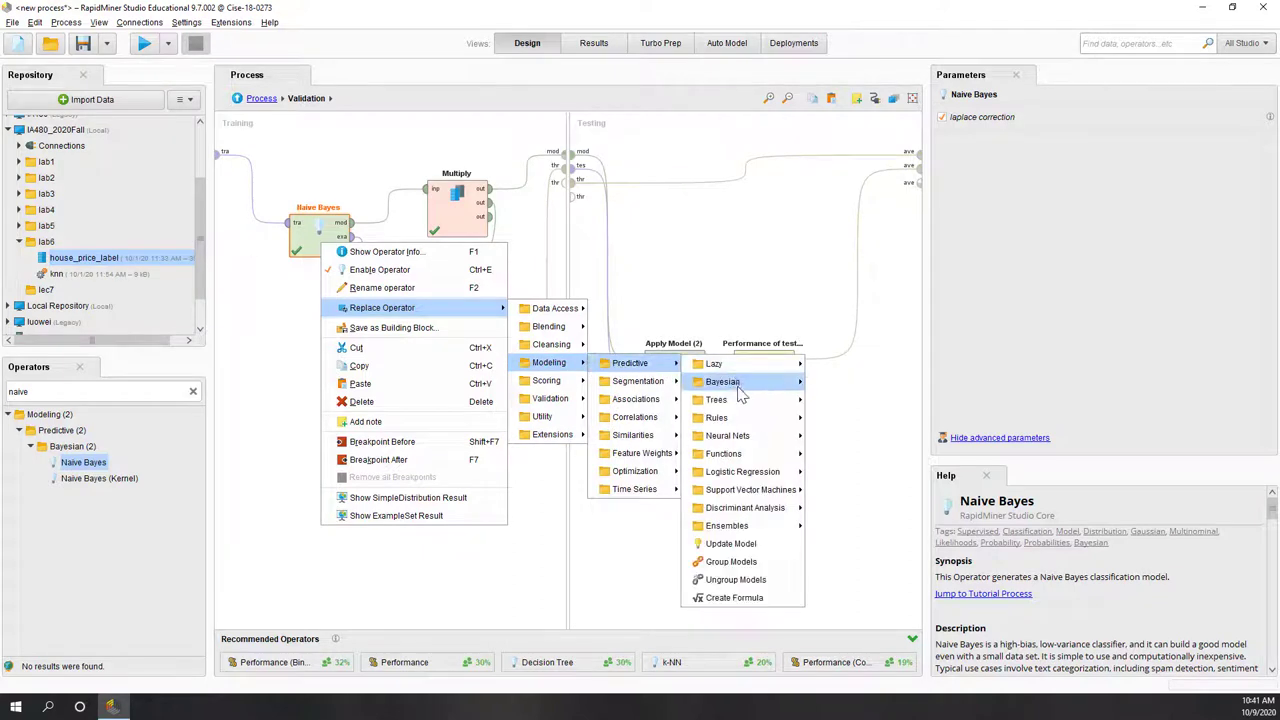
{"action": "mouse_move", "coordinate": [720, 382]}
{"action": "left_click", "coordinate": [890, 400]}
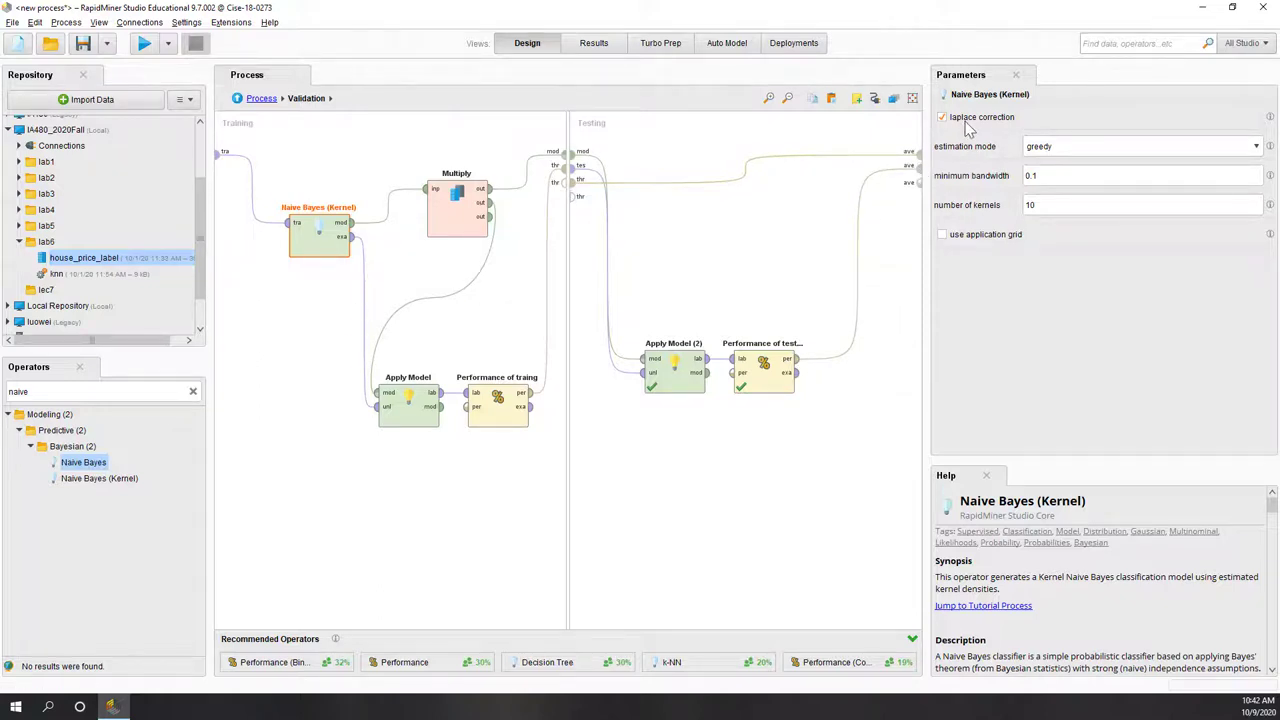
{"action": "left_click", "coordinate": [942, 118]}
{"action": "left_click", "coordinate": [942, 118]}
- Return to the top-level process and rerun it with the kernel learner
{"action": "left_click", "coordinate": [296, 372]}
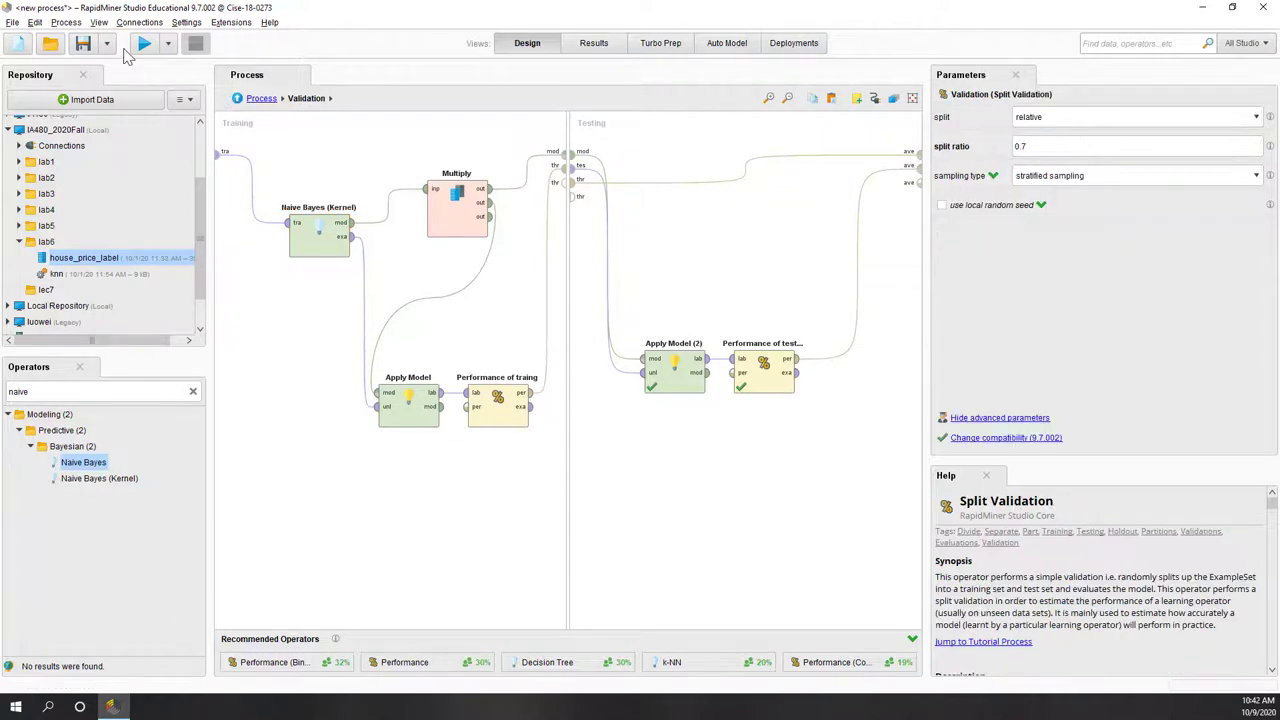
{"action": "left_click", "coordinate": [255, 100]}
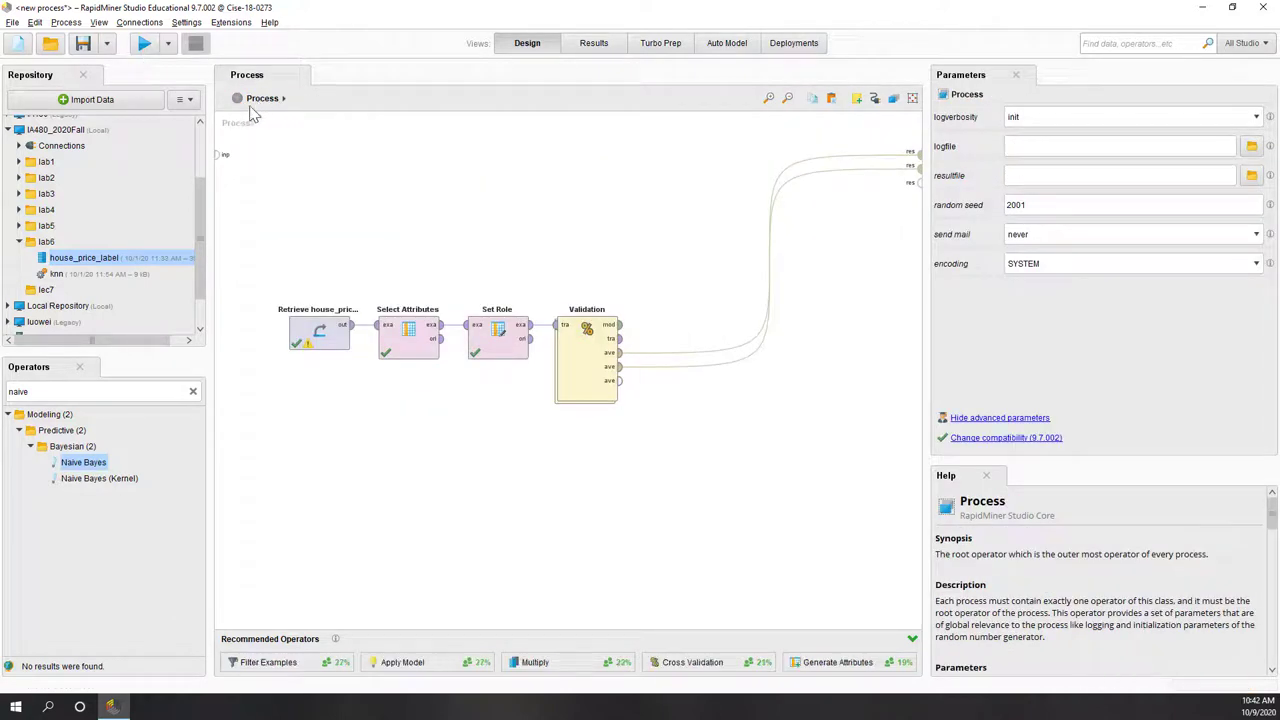
{"action": "left_click", "coordinate": [145, 44]}
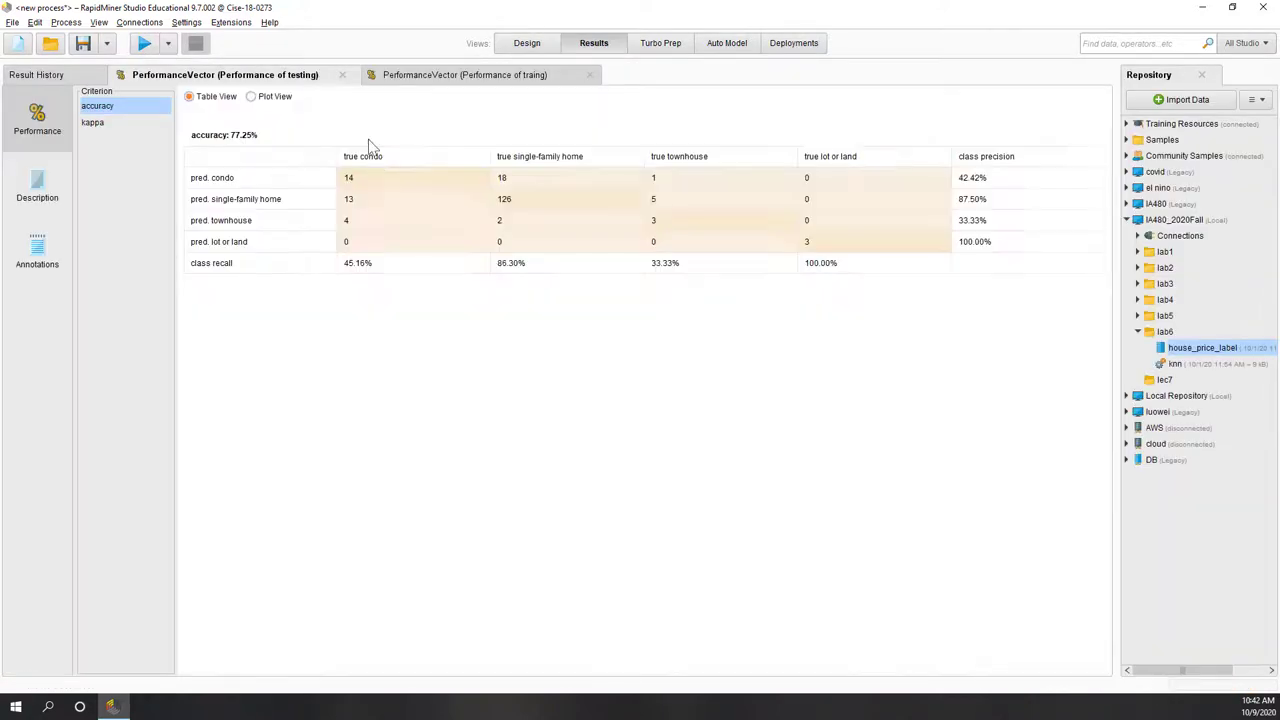
- Compare testing accuracy 77.25% (kappa 0.402) with training accuracy 83.78% (kappa 0.612)
{"action": "left_click", "coordinate": [474, 74]}
{"action": "left_click", "coordinate": [120, 122]}
{"action": "left_click", "coordinate": [248, 78]}
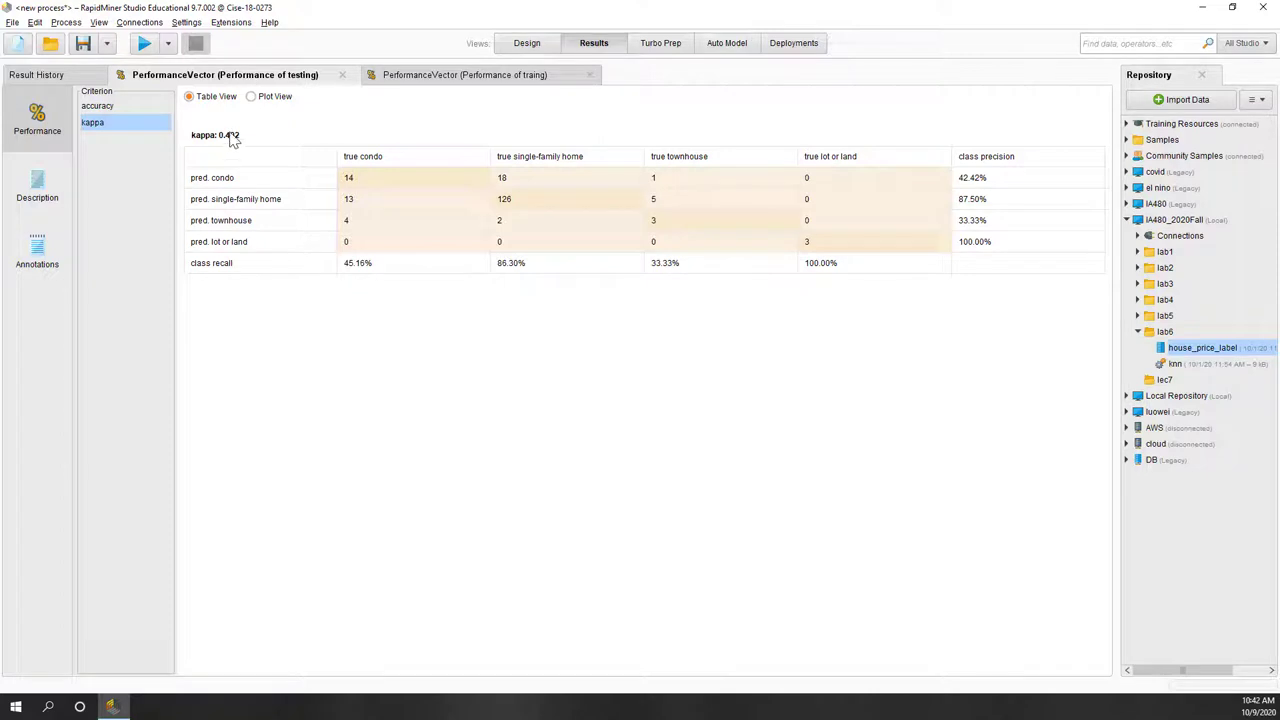
{"action": "left_click", "coordinate": [384, 80]}
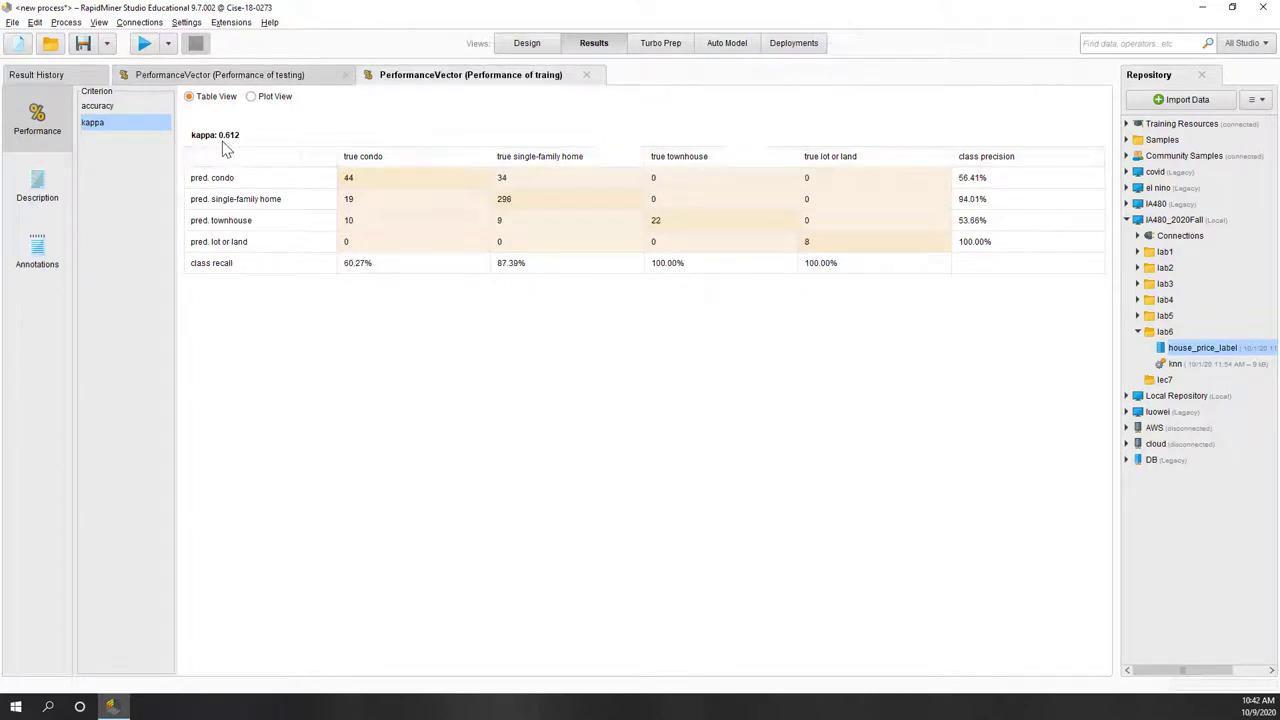
{"action": "left_click", "coordinate": [124, 106]}
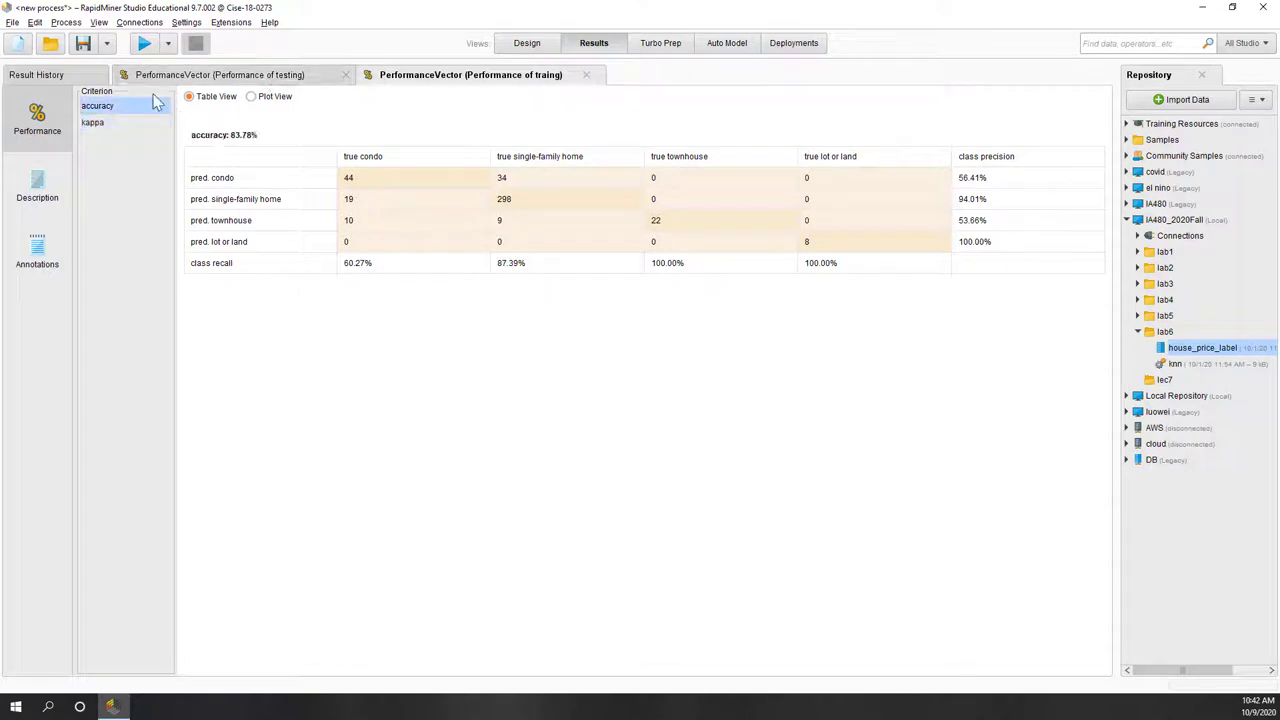
{"action": "left_click", "coordinate": [200, 75]}
{"action": "left_click", "coordinate": [128, 106]}
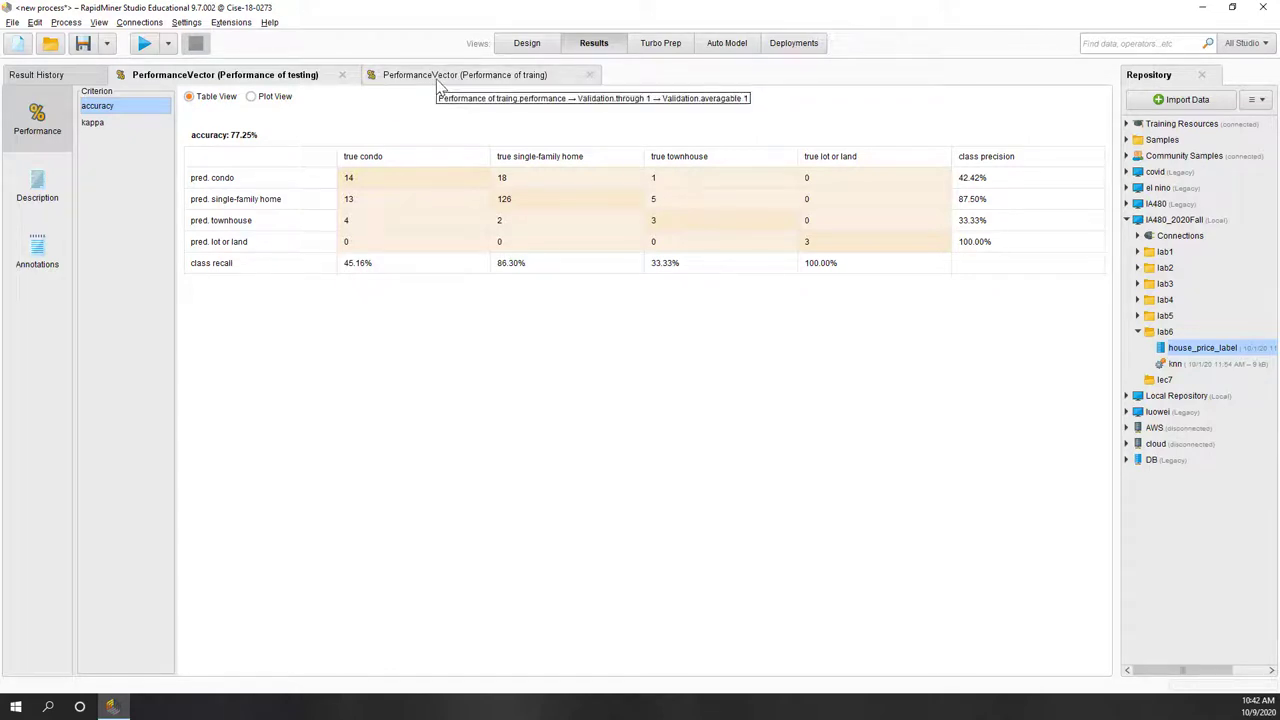
{"action": "left_click", "coordinate": [437, 82]}
{"action": "left_click", "coordinate": [130, 122]}
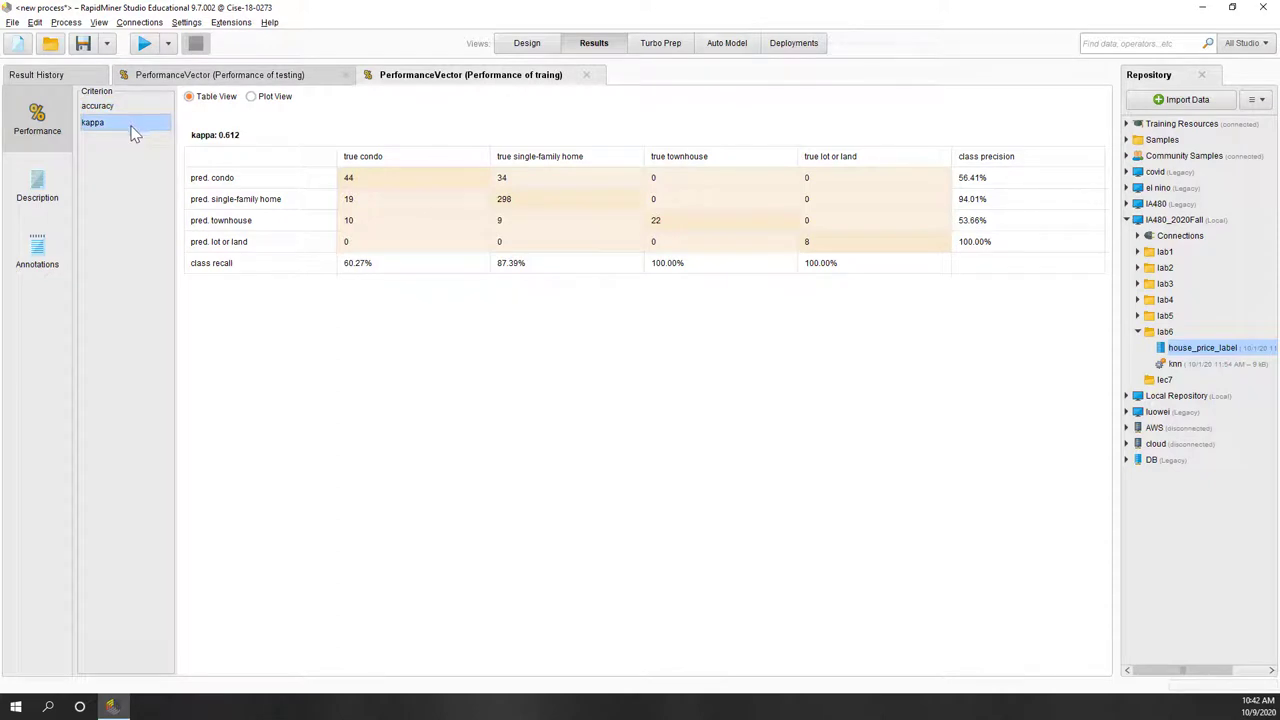